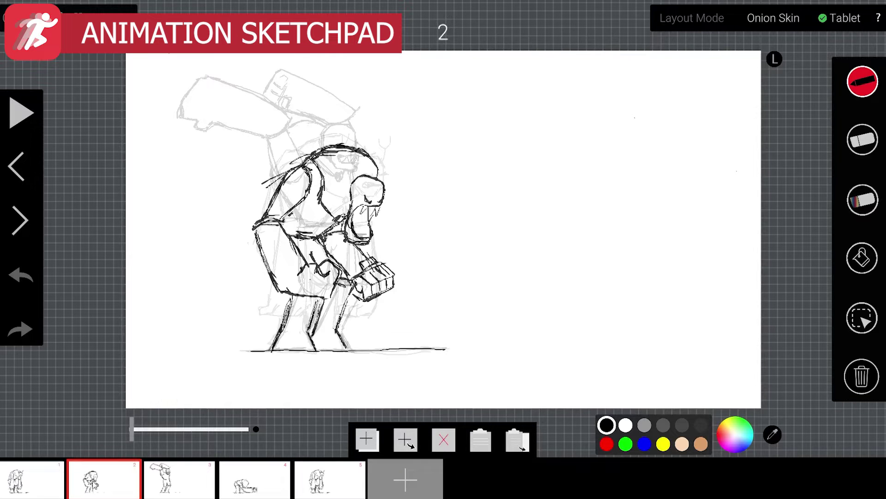
- Review the creature's key poses by stepping back and forth through the five frames
click(40, 494)
click(86, 489)
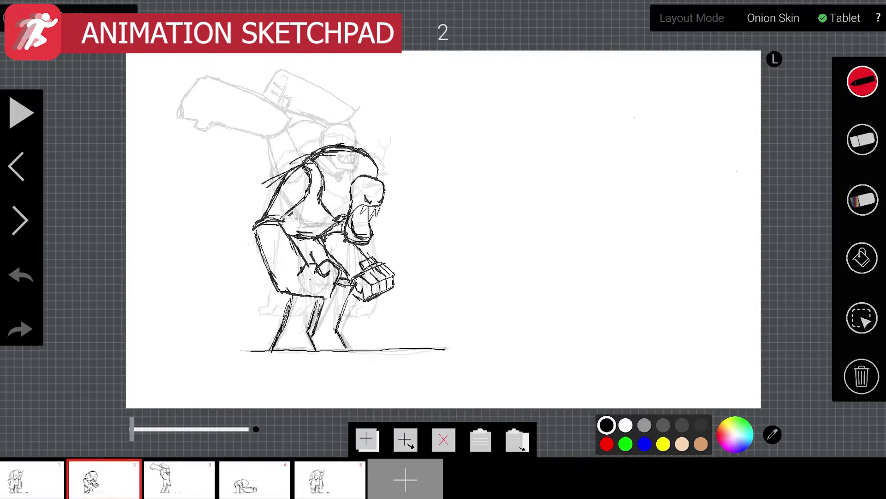
click(150, 489)
click(257, 485)
click(323, 483)
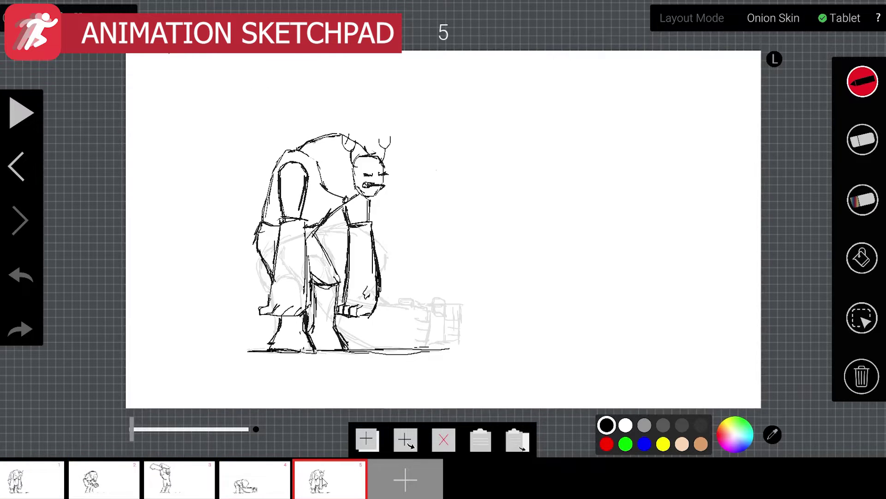
click(280, 486)
click(316, 484)
click(194, 493)
click(108, 497)
click(45, 488)
click(104, 486)
click(163, 484)
click(242, 483)
click(162, 483)
click(45, 489)
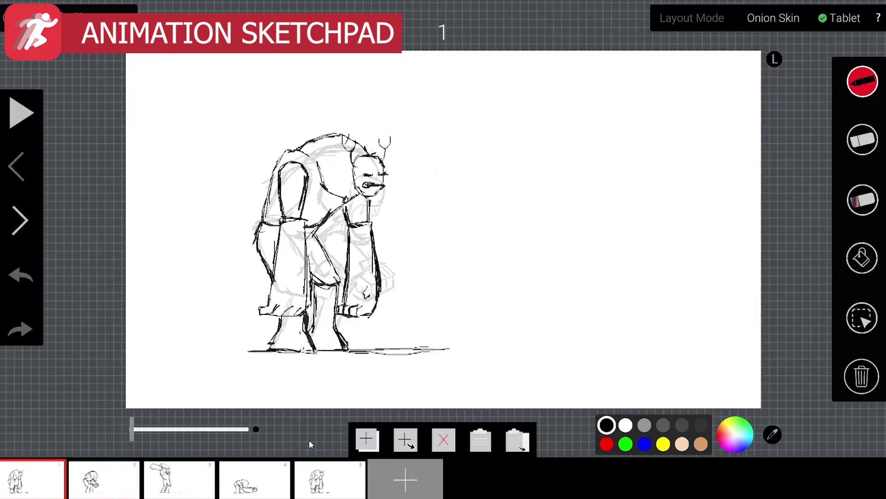
- Select the whole creature drawing in frame 1 and copy it
click(862, 318)
click(107, 486)
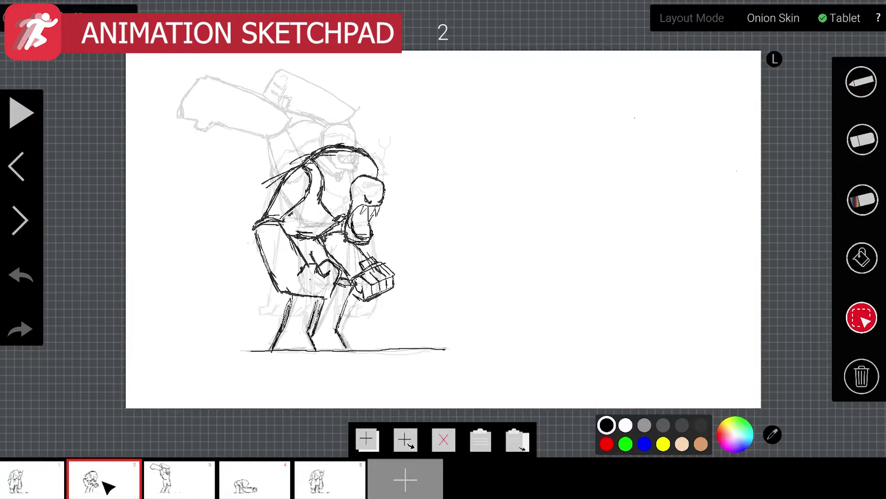
click(61, 490)
mouse_move(226, 100)
mouse_down()
mouse_move(511, 373)
mouse_move(512, 385)
mouse_up()
key(ctrl+c)
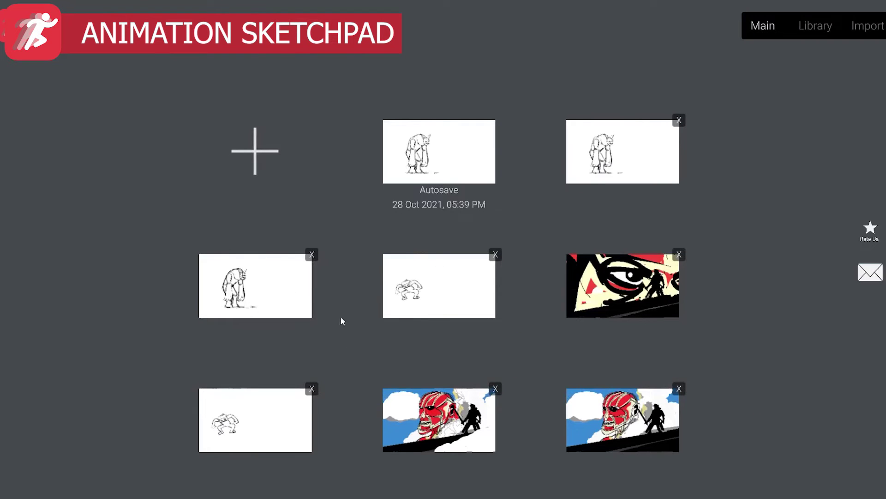
- Open the saved creature animation with the darker outlines and go to frame 2
click(269, 289)
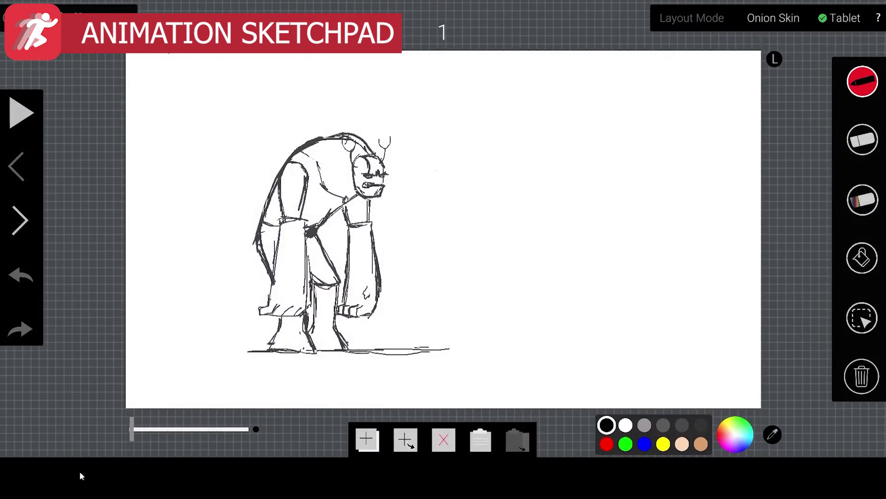
click(139, 481)
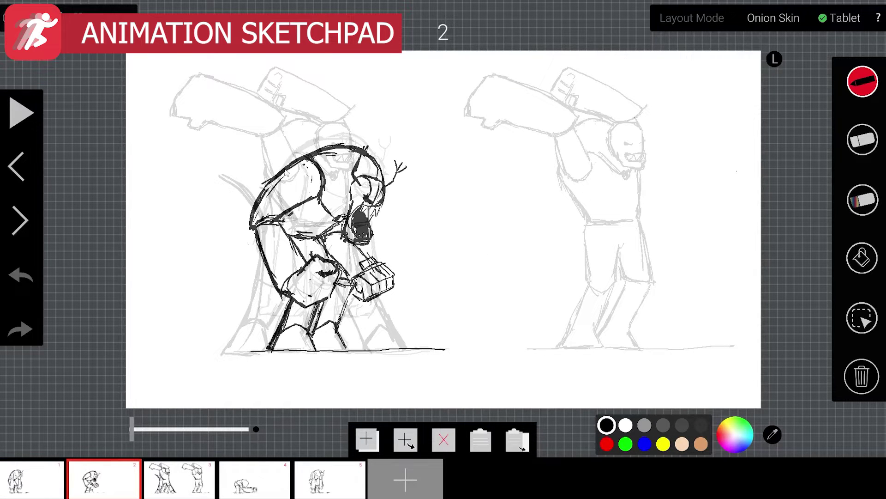
- Try pasting the copied creature into frame 2 beside the existing pose, and undo the paste
key(ctrl+v)
mouse_move(398, 233)
mouse_down()
mouse_move(505, 224)
mouse_move(618, 234)
mouse_up()
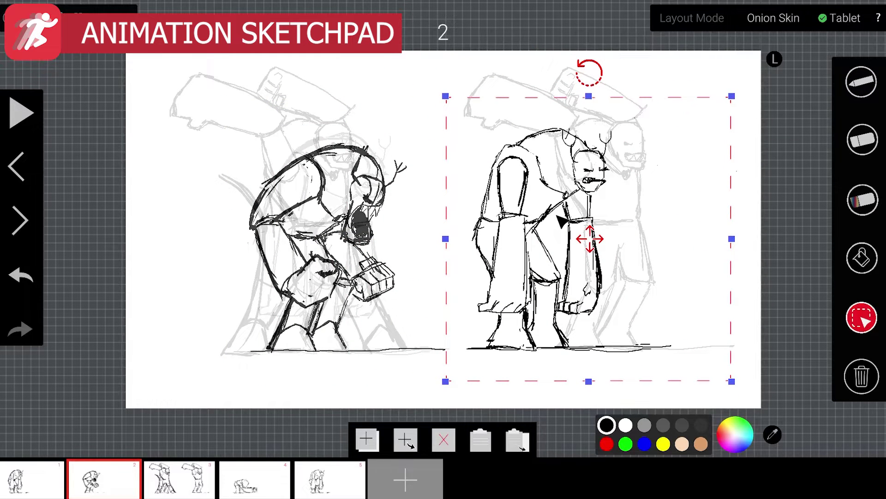
key(ctrl+z)
key(ctrl+z)
key(ctrl+z)
key(ctrl+z)
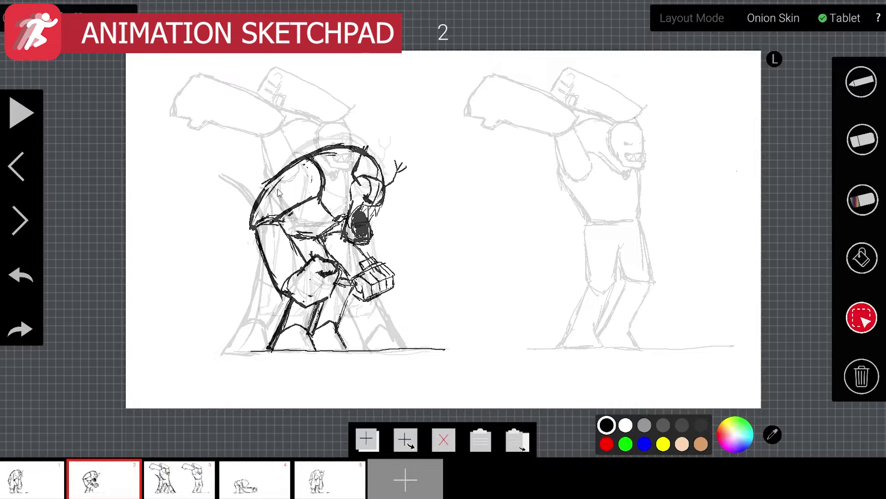
- Reinforce the outlines of the hunched creature's back and near forearm in frame 2 with the pencil
key(b)
drag(281, 175, 265, 194)
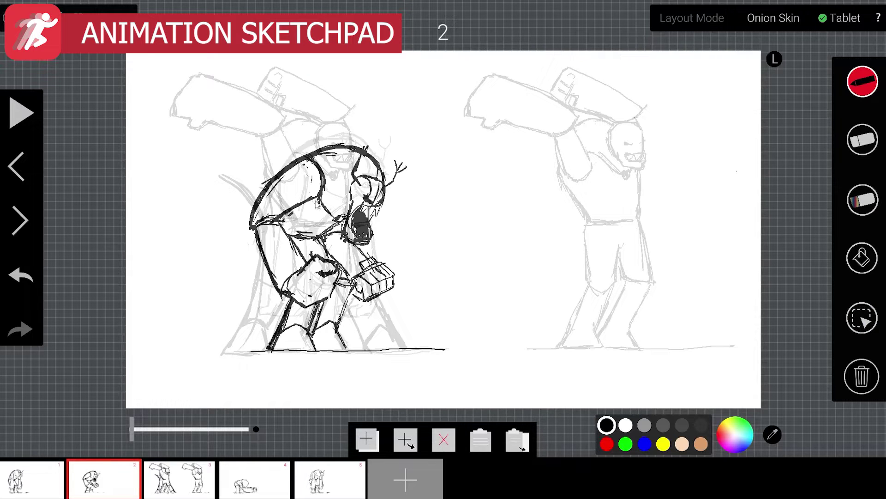
drag(259, 231, 282, 290)
drag(308, 260, 286, 280)
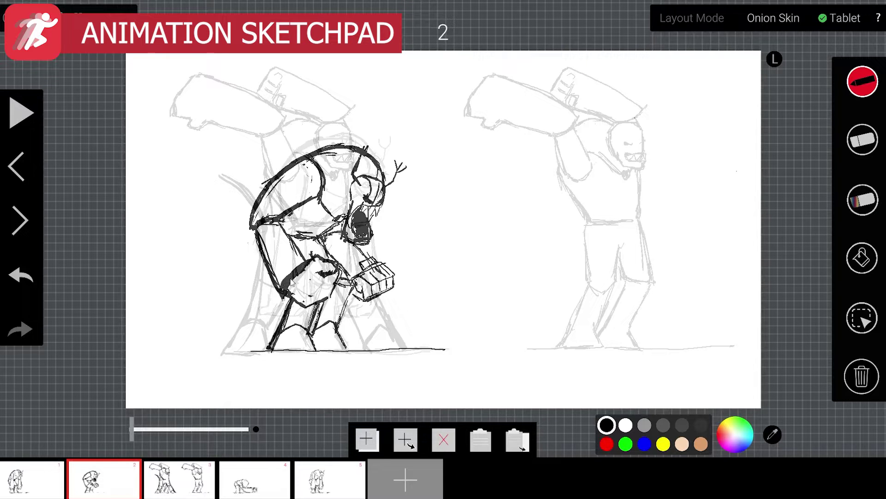
key(ctrl+z)
mouse_move(286, 292)
mouse_down()
mouse_move(302, 265)
mouse_move(283, 289)
mouse_up()
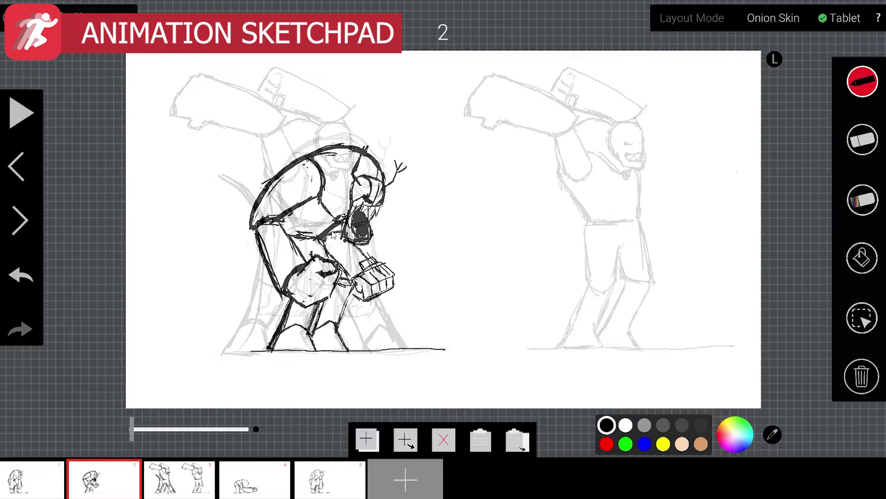
- Thicken the creature's back outline in frame 1, add a chest line down to the waist, and strengthen the leg lines
click(21, 477)
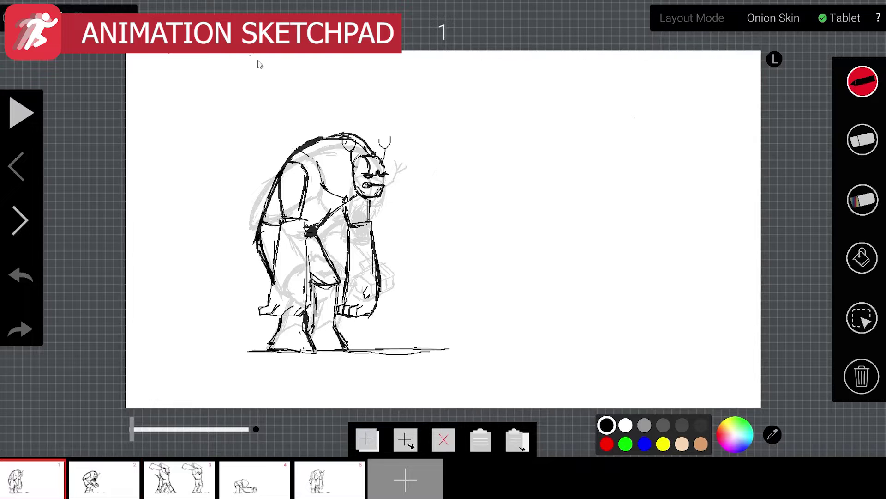
mouse_move(288, 157)
mouse_down()
mouse_move(345, 139)
mouse_move(375, 157)
mouse_up()
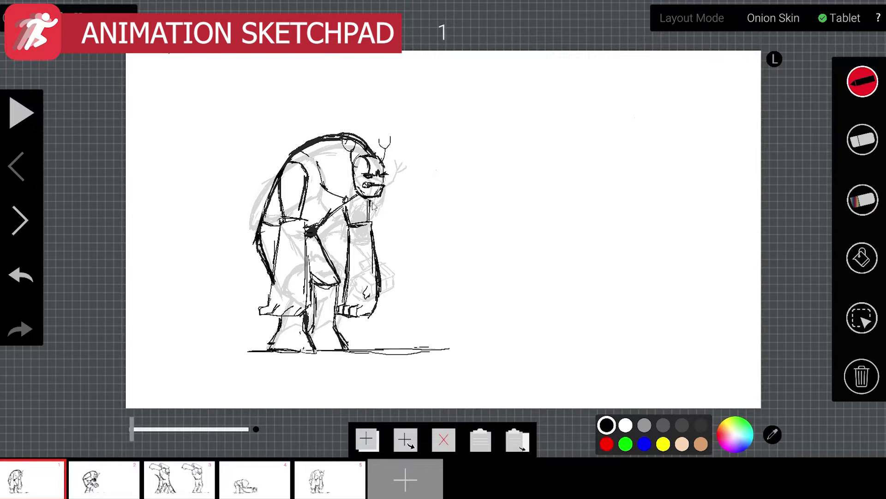
drag(374, 203, 323, 227)
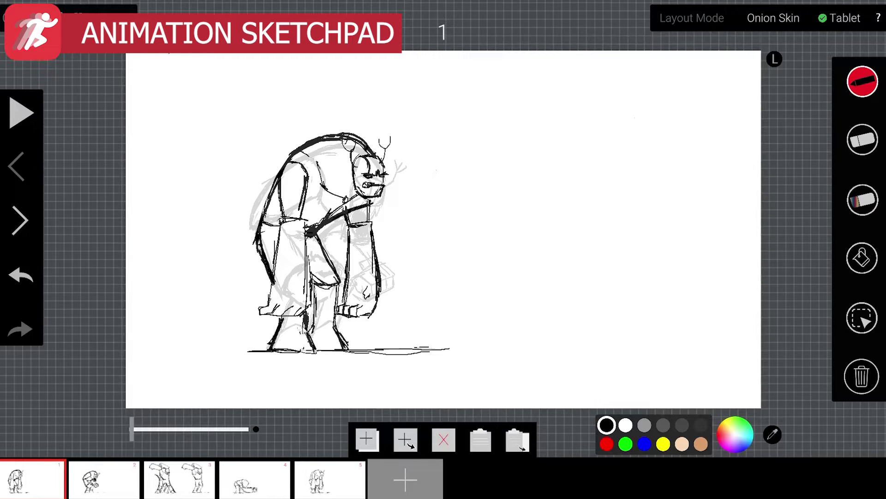
drag(308, 334, 315, 352)
mouse_move(314, 287)
mouse_down()
mouse_move(313, 333)
mouse_move(340, 302)
mouse_move(339, 326)
mouse_up()
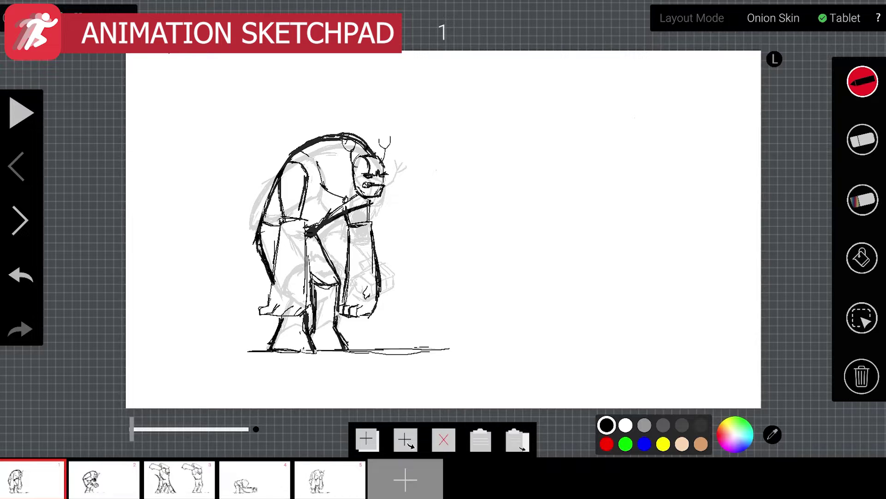
drag(261, 214, 253, 233)
drag(279, 192, 262, 230)
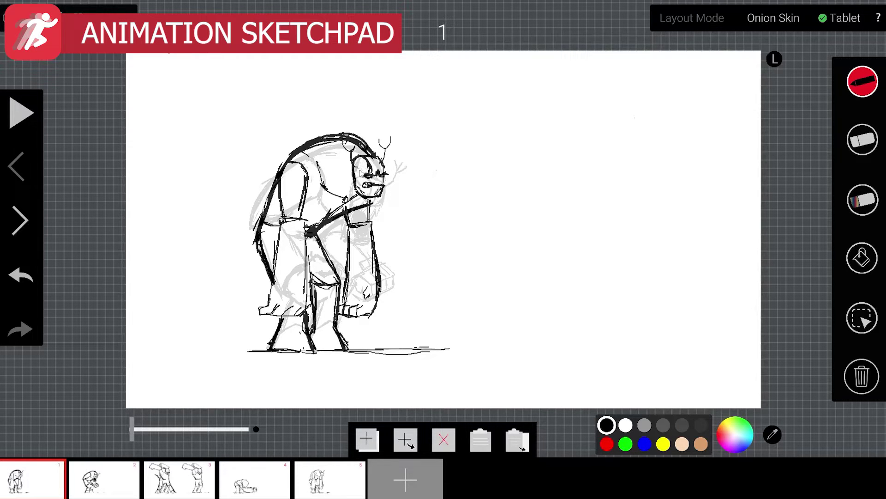
key(alt+Tab)
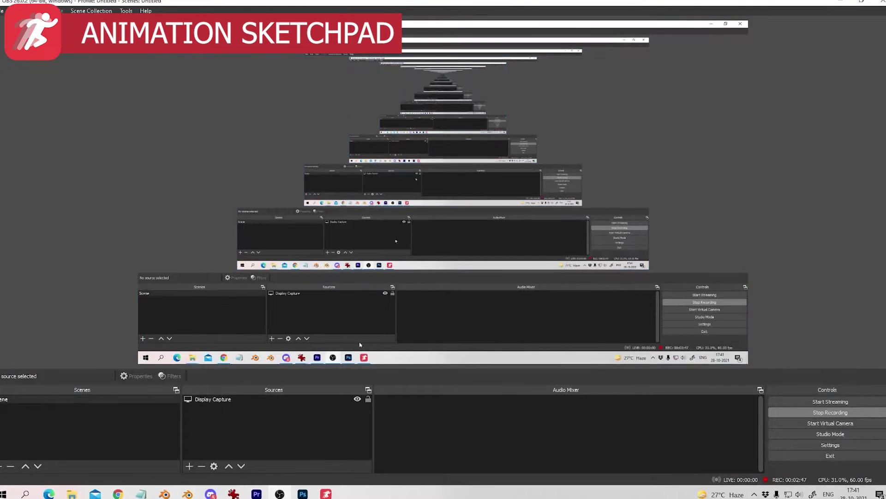
click(326, 494)
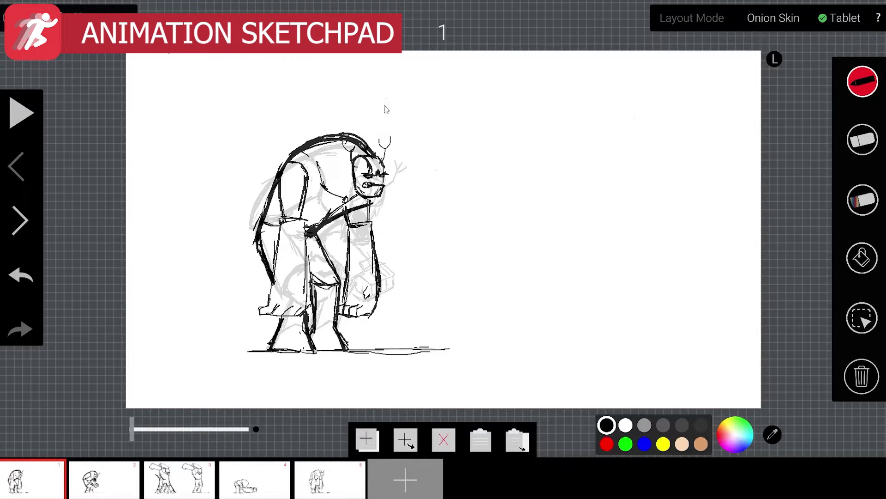
- Enlarge the eraser slightly and erase the old narrow legs from the wide-stance figure in frame 3
click(125, 476)
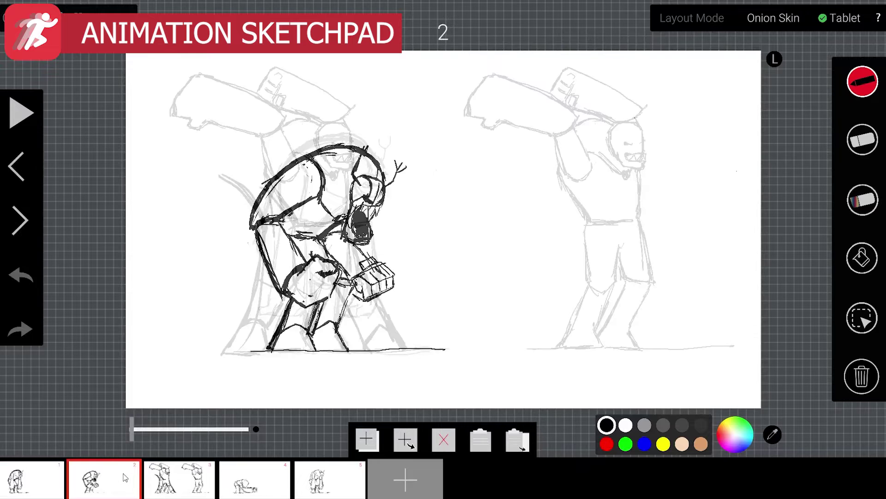
click(174, 484)
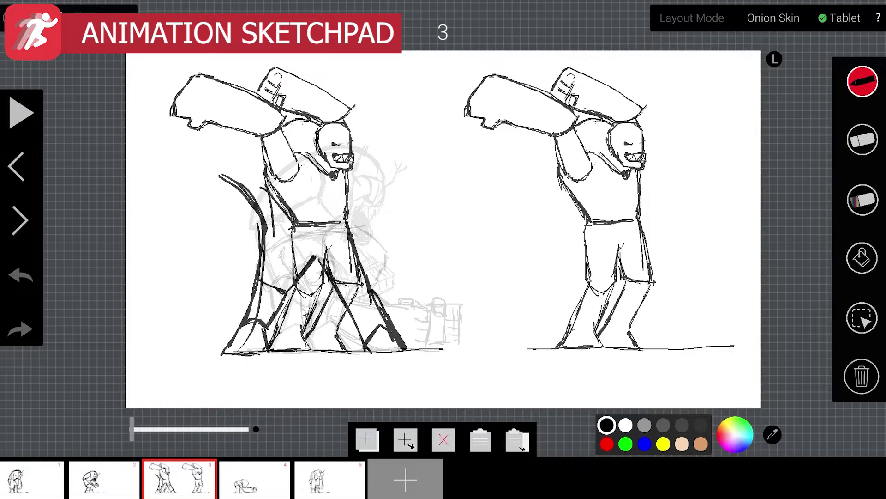
key(e)
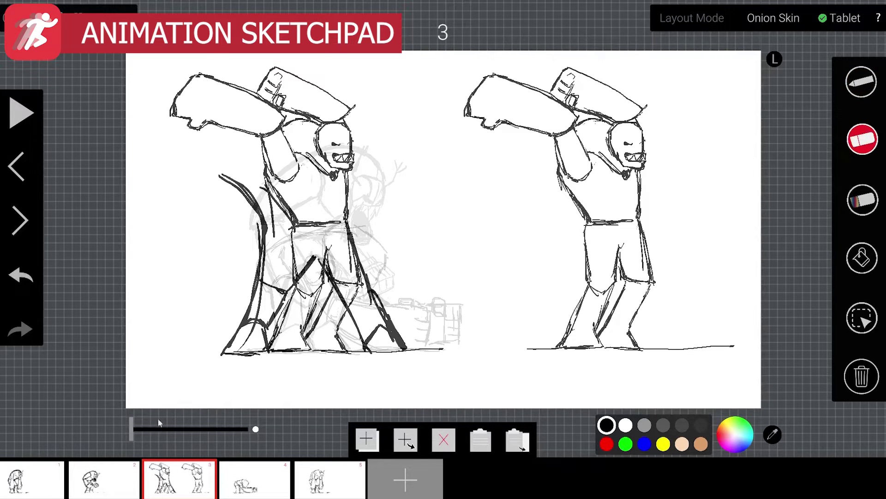
drag(147, 433, 149, 433)
mouse_move(332, 321)
mouse_down()
mouse_move(313, 334)
mouse_move(315, 303)
mouse_move(308, 307)
mouse_move(308, 295)
mouse_move(290, 304)
mouse_move(275, 342)
mouse_move(304, 321)
mouse_move(340, 333)
mouse_move(315, 279)
mouse_move(324, 293)
mouse_move(332, 251)
mouse_move(362, 319)
mouse_move(358, 296)
mouse_move(315, 246)
mouse_move(292, 262)
mouse_move(291, 230)
mouse_up()
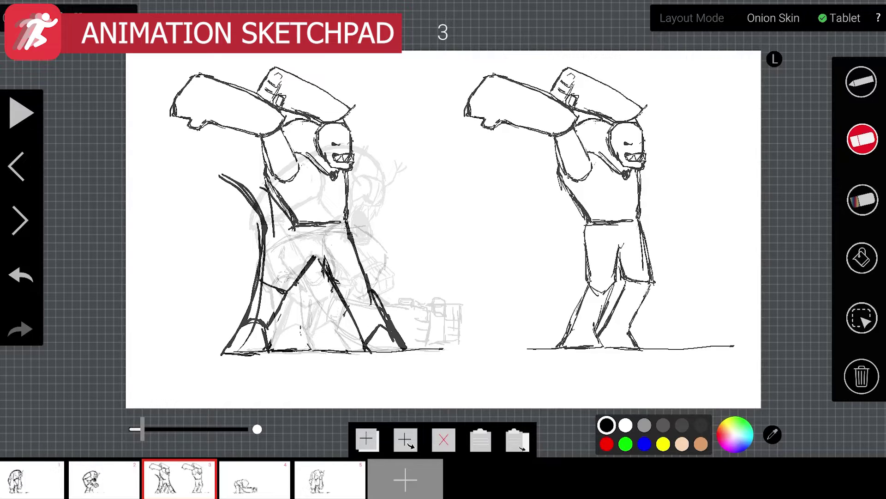
drag(252, 335, 247, 331)
- Draw an arched upper back and the lines of the side and waist over the wide-stance figure in frame 3
key(b)
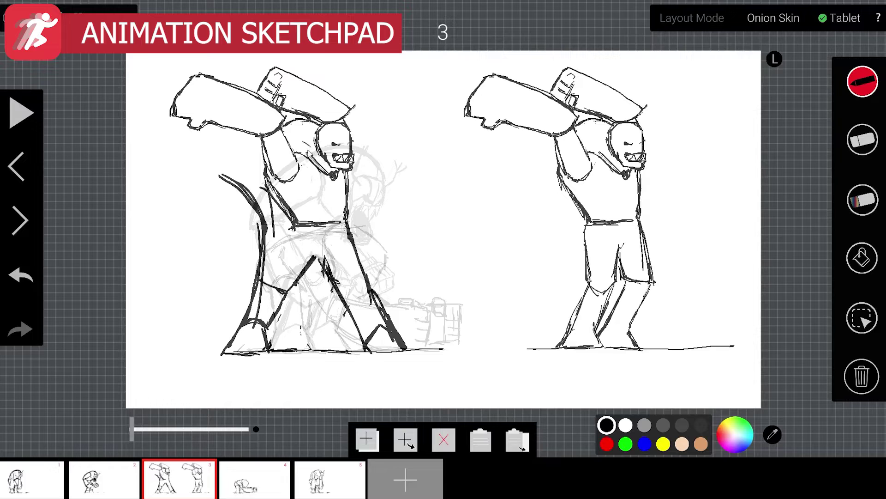
mouse_move(320, 141)
mouse_down()
mouse_move(251, 146)
mouse_move(224, 181)
mouse_move(279, 138)
mouse_move(323, 143)
mouse_move(339, 161)
mouse_up()
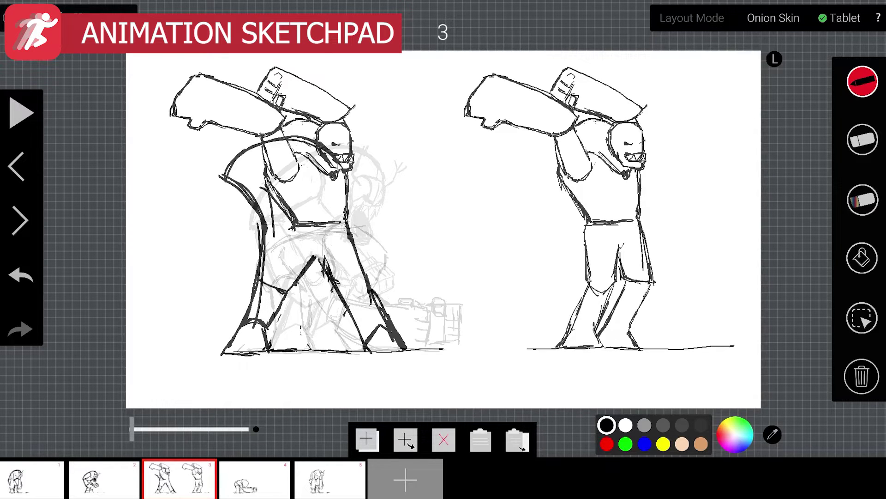
mouse_move(233, 180)
mouse_down()
mouse_move(229, 158)
mouse_move(270, 185)
mouse_move(291, 227)
mouse_up()
drag(265, 234, 293, 224)
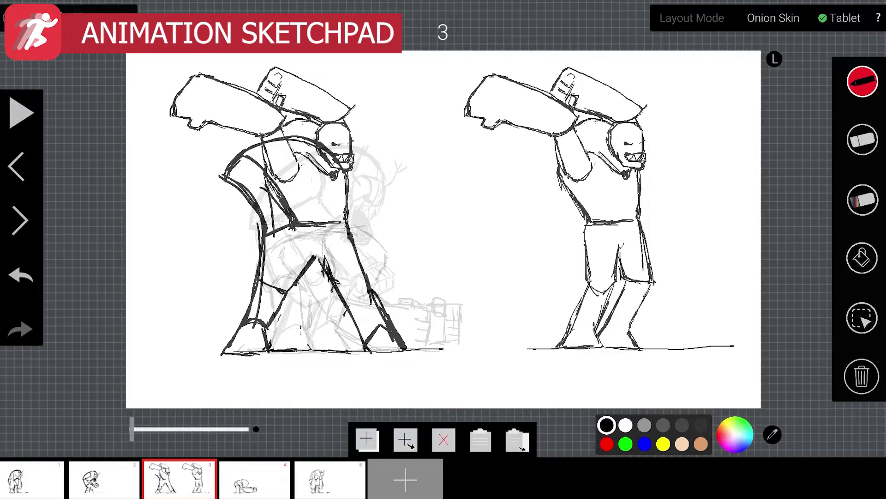
- Thicken the outline of the wide-stance figure's back and rear leg with repeated pencil strokes
drag(239, 182, 231, 159)
mouse_move(259, 198)
mouse_down()
mouse_move(269, 241)
mouse_move(243, 298)
mouse_up()
drag(267, 241, 231, 330)
drag(258, 288, 231, 345)
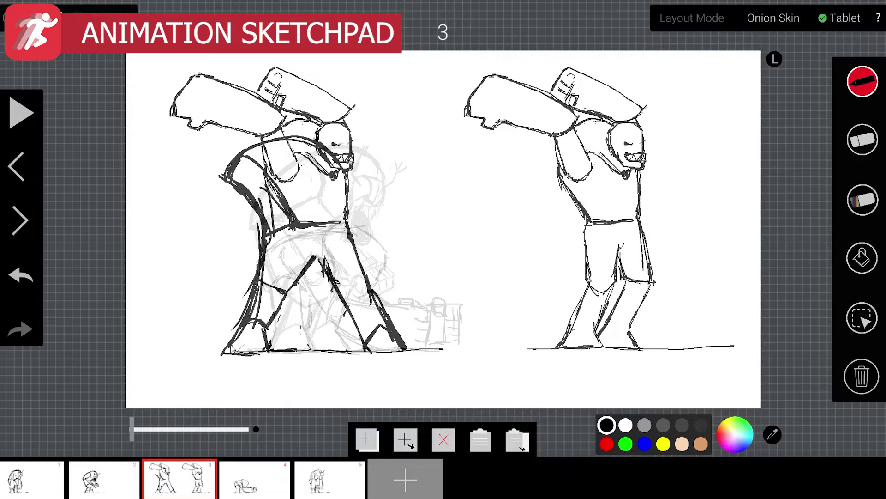
drag(247, 188, 268, 233)
mouse_move(239, 180)
mouse_down()
mouse_move(261, 208)
mouse_move(262, 282)
mouse_up()
- Erase the stray strokes outside the wide-stance figure's rear leg and lower back
key(e)
mouse_move(256, 224)
mouse_down()
mouse_move(256, 272)
mouse_move(229, 337)
mouse_up()
drag(261, 252, 250, 226)
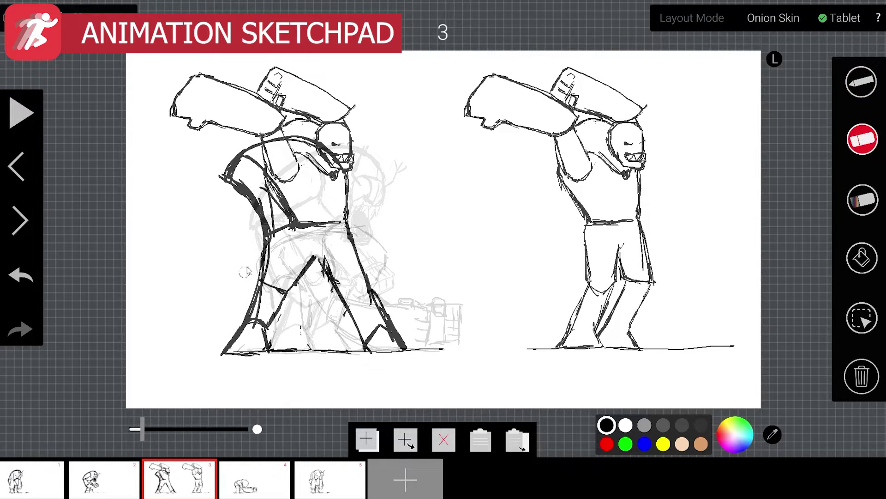
- Compare the pose with frame 2 and draw the upper chest contour of the wide-stance figure in frame 3
click(112, 494)
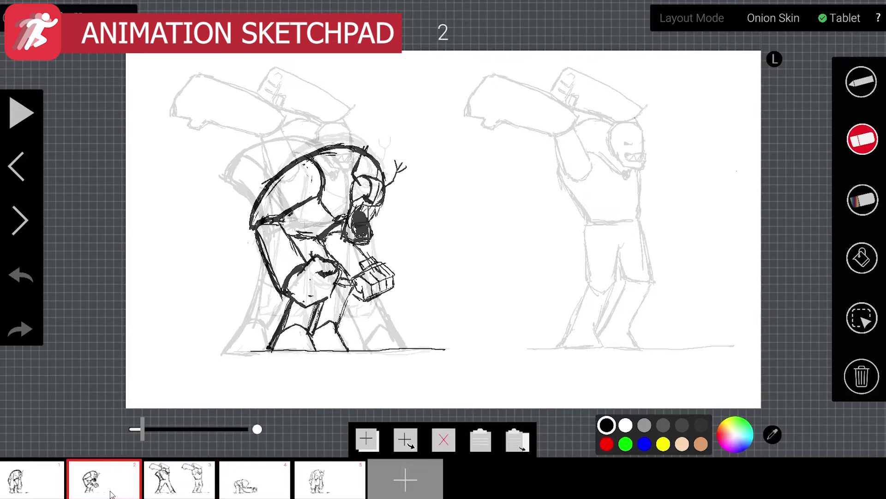
click(167, 491)
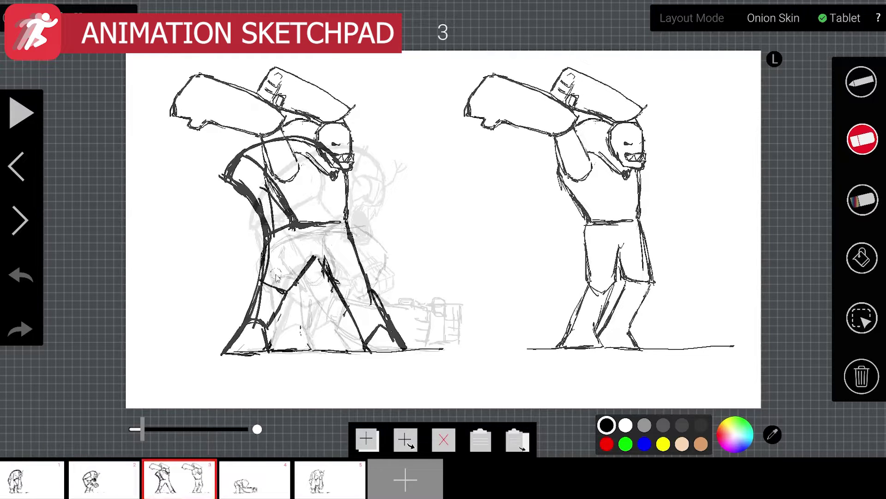
click(115, 491)
click(175, 492)
key(b)
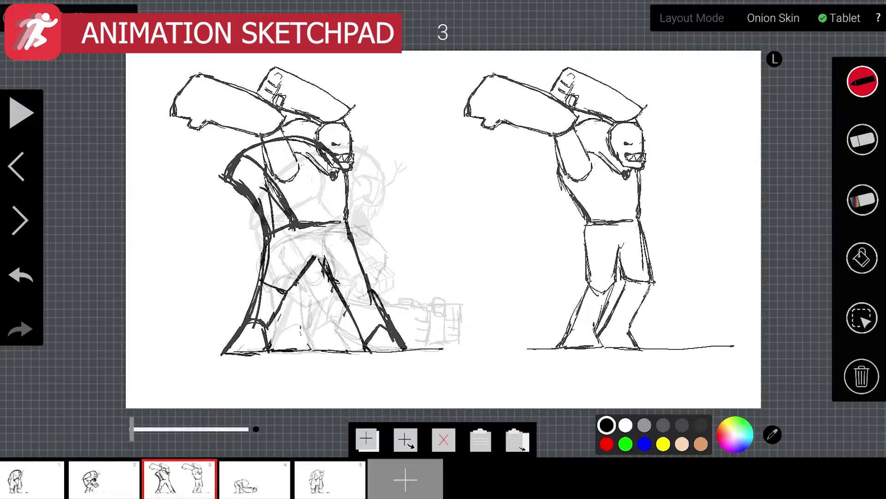
drag(314, 140, 346, 171)
- Erase the head and raised arms from the wide-stance figure in frame 3, keeping the arched torso
key(e)
mouse_move(353, 149)
mouse_down()
mouse_move(350, 130)
mouse_move(320, 124)
mouse_move(349, 160)
mouse_move(334, 176)
mouse_move(315, 132)
mouse_move(324, 135)
mouse_move(315, 132)
mouse_move(309, 164)
mouse_move(315, 180)
mouse_move(319, 166)
mouse_move(300, 184)
mouse_move(298, 155)
mouse_move(279, 170)
mouse_move(270, 162)
mouse_move(283, 179)
mouse_move(298, 158)
mouse_move(245, 135)
mouse_up()
mouse_move(303, 120)
mouse_down()
mouse_move(260, 117)
mouse_move(188, 136)
mouse_move(314, 107)
mouse_up()
mouse_move(215, 111)
mouse_down()
mouse_move(301, 66)
mouse_move(176, 100)
mouse_move(201, 77)
mouse_move(192, 74)
mouse_move(173, 108)
mouse_up()
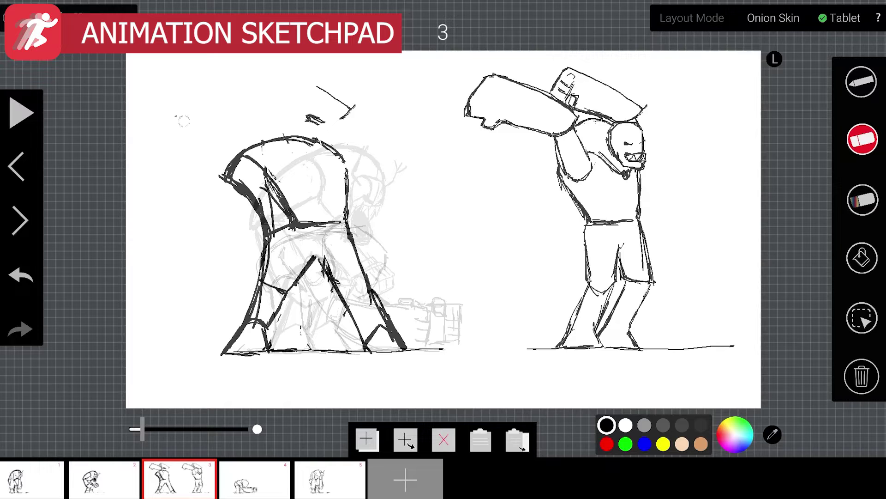
mouse_move(257, 90)
mouse_down()
mouse_move(299, 119)
mouse_move(327, 122)
mouse_up()
mouse_move(321, 102)
mouse_down()
mouse_move(311, 83)
mouse_move(331, 91)
mouse_up()
- Draw curved contour lines across and down the torso and a knee line on the wide-stance figure's front leg
click(852, 86)
mouse_move(268, 177)
mouse_down()
mouse_move(302, 157)
mouse_move(346, 160)
mouse_up()
mouse_move(289, 136)
mouse_down()
mouse_move(314, 175)
mouse_move(323, 213)
mouse_up()
drag(307, 160, 322, 223)
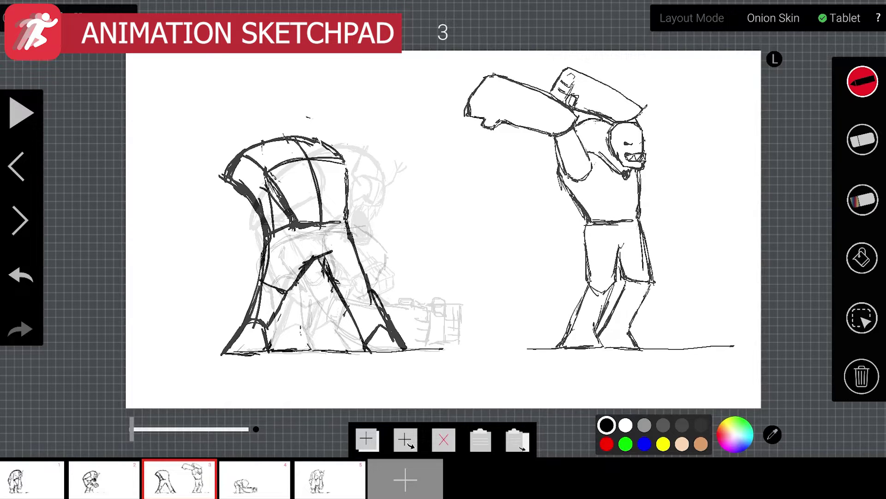
mouse_move(323, 257)
mouse_down()
mouse_move(343, 306)
mouse_move(371, 289)
mouse_up()
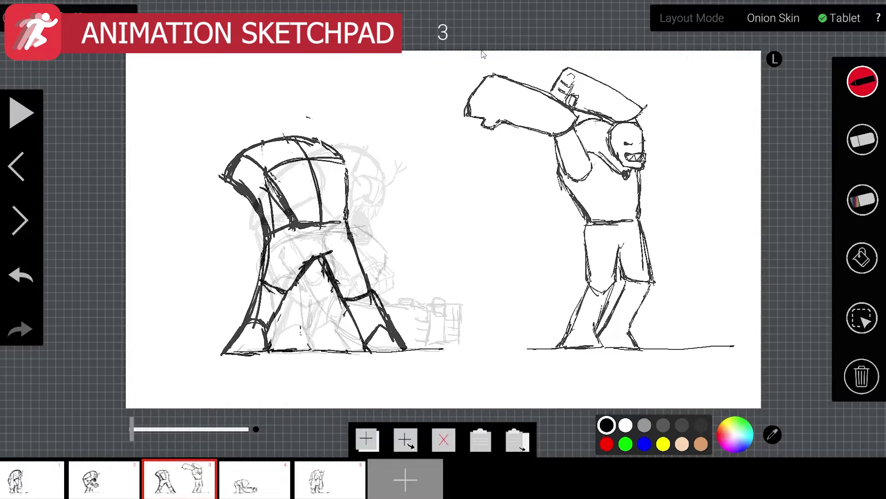
click(105, 470)
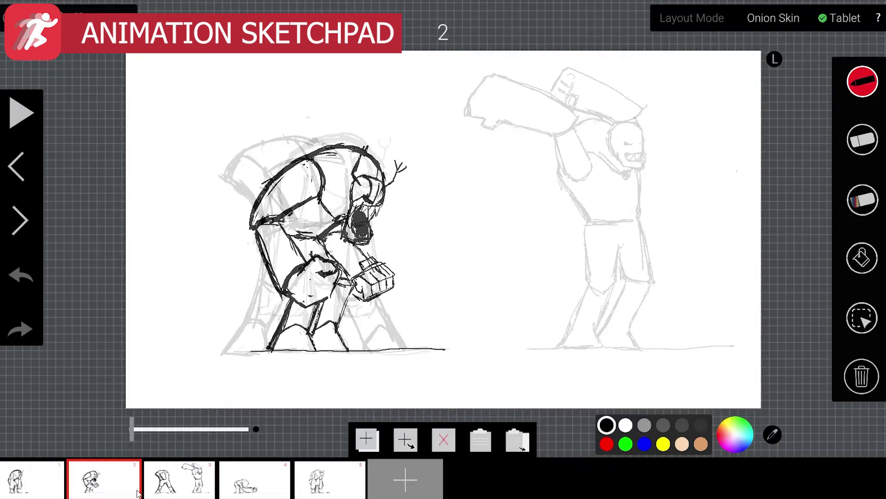
- Compare the pose with frame 2 and extend the upper chest line back to the rear shoulder in frame 3
click(166, 492)
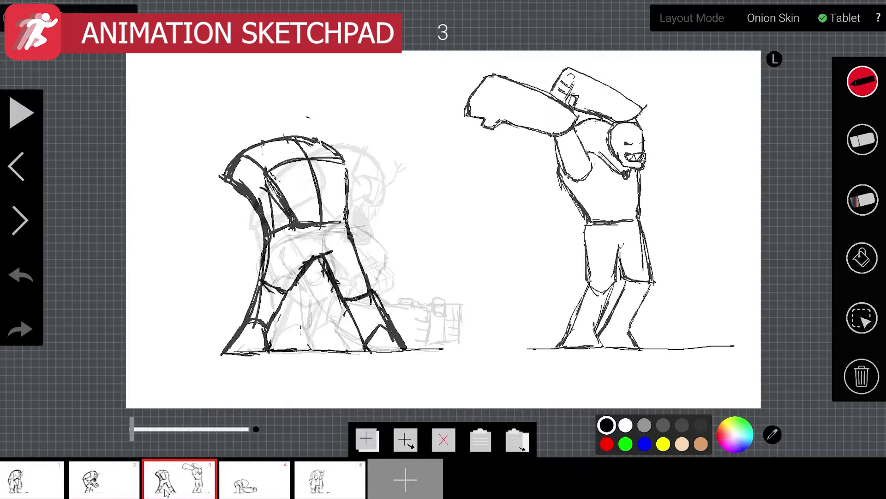
click(114, 490)
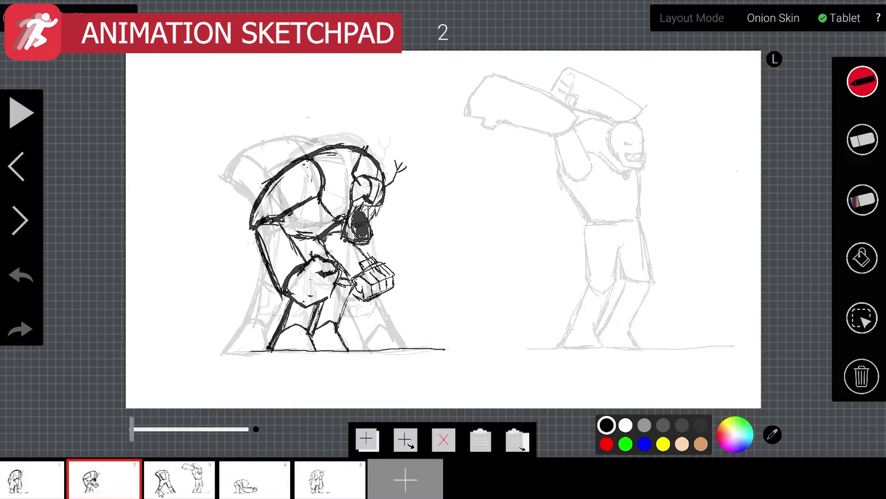
click(161, 491)
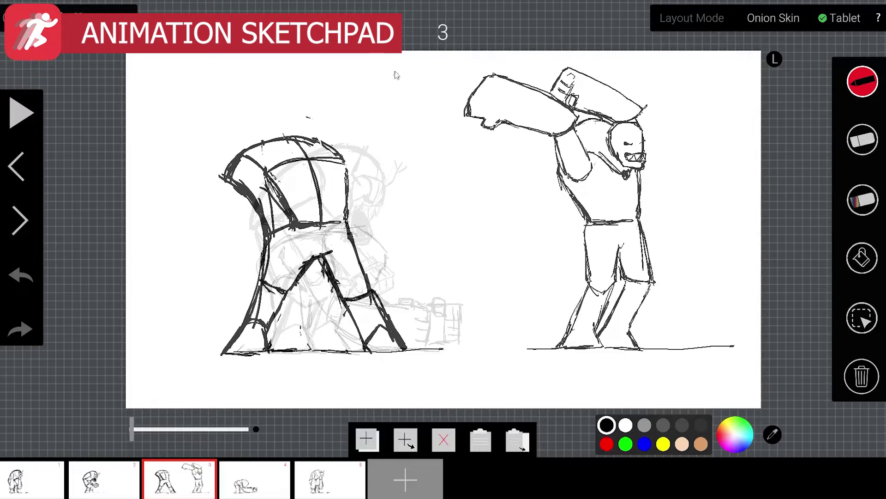
mouse_move(240, 160)
mouse_down()
mouse_move(276, 165)
mouse_move(261, 164)
mouse_up()
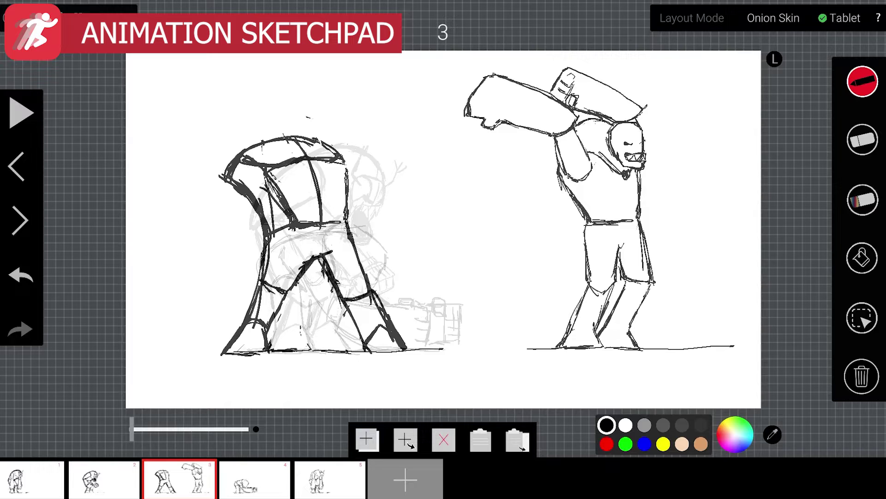
- Draw the rounded rear shoulder and a thrown-back head with an open mouth on the wide-stance figure
mouse_move(218, 174)
mouse_down()
mouse_move(229, 144)
mouse_move(301, 134)
mouse_move(262, 139)
mouse_move(223, 158)
mouse_move(224, 171)
mouse_up()
drag(222, 165, 236, 147)
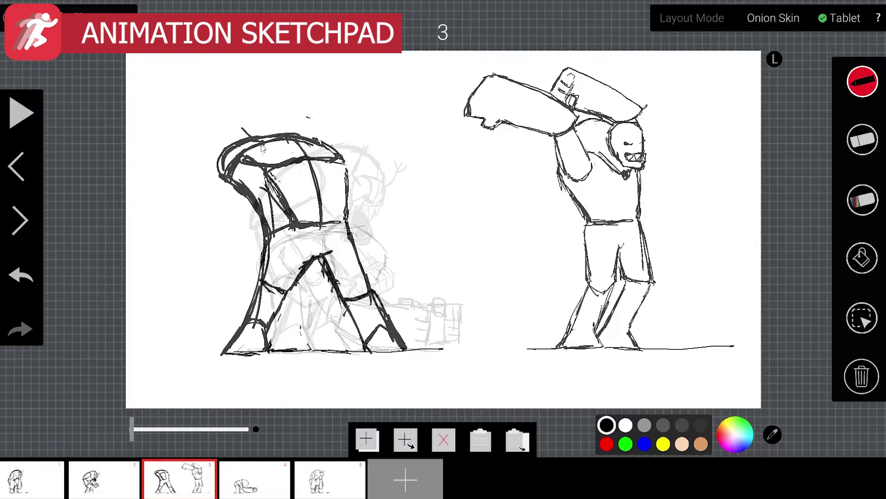
mouse_move(240, 133)
mouse_down()
mouse_move(245, 108)
mouse_move(263, 101)
mouse_move(296, 121)
mouse_move(275, 131)
mouse_up()
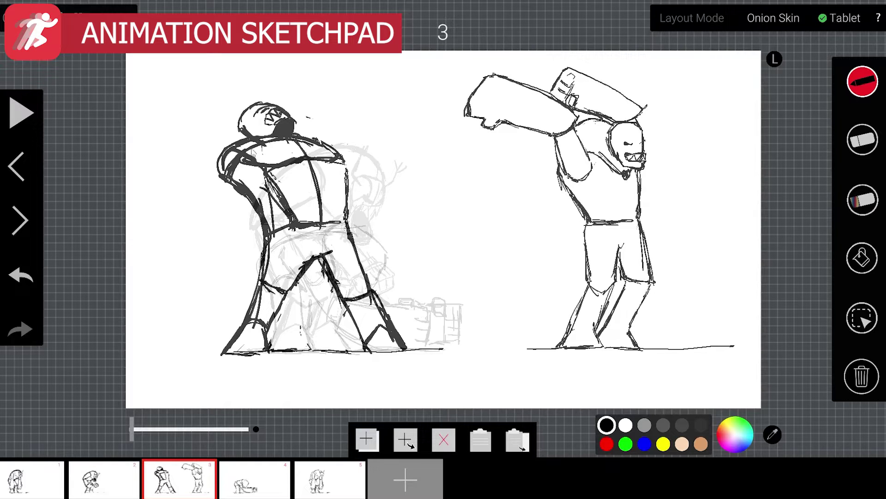
- Draw the raised rear arm with a bulky forearm and the outer edge of the far upper arm on the wide-stance figure
mouse_move(198, 147)
mouse_down()
mouse_move(228, 176)
mouse_move(218, 173)
mouse_up()
drag(210, 122, 235, 146)
mouse_move(202, 114)
mouse_down()
mouse_move(234, 142)
mouse_move(217, 165)
mouse_up()
drag(204, 114, 191, 144)
mouse_move(181, 102)
mouse_down()
mouse_move(158, 126)
mouse_move(145, 158)
mouse_up()
mouse_move(152, 130)
mouse_down()
mouse_move(174, 107)
mouse_move(201, 119)
mouse_move(182, 103)
mouse_move(191, 139)
mouse_up()
mouse_move(179, 106)
mouse_down()
mouse_move(146, 157)
mouse_move(171, 178)
mouse_up()
mouse_move(146, 159)
mouse_down()
mouse_move(160, 174)
mouse_move(185, 175)
mouse_move(196, 154)
mouse_up()
drag(312, 97, 316, 137)
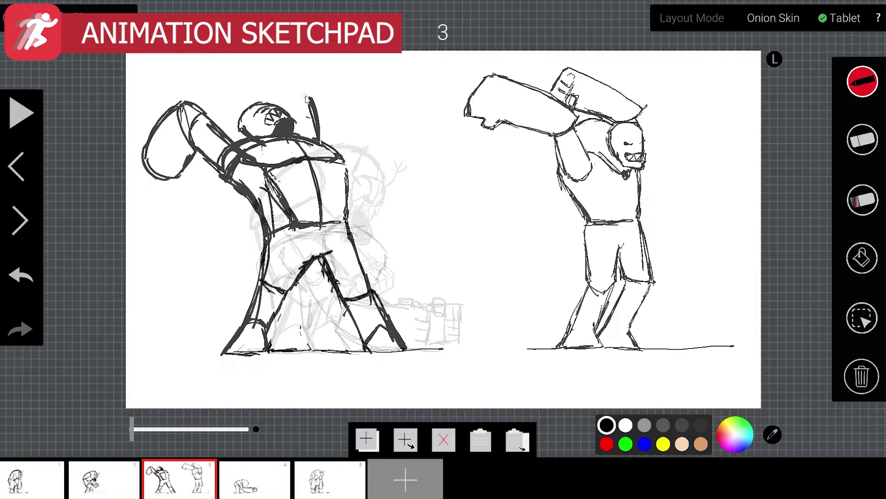
mouse_move(185, 96)
mouse_down()
mouse_move(238, 141)
mouse_move(192, 95)
mouse_move(163, 126)
mouse_up()
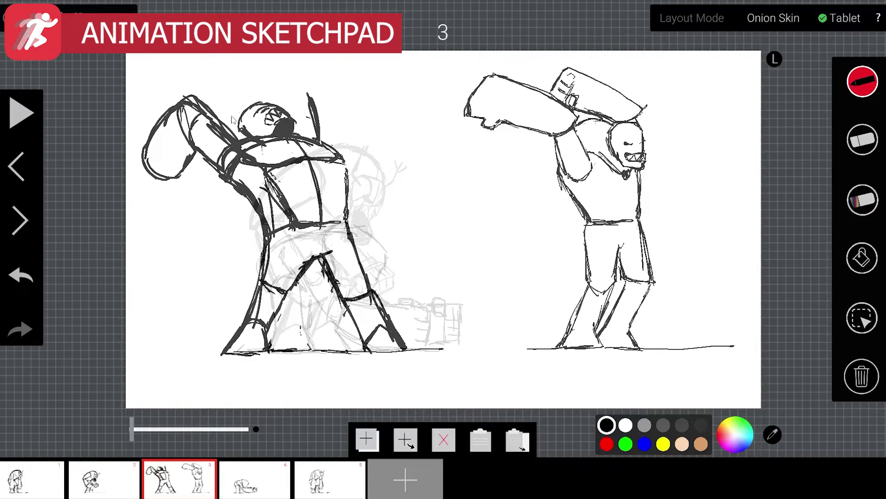
drag(254, 97, 257, 97)
drag(262, 97, 265, 98)
drag(270, 98, 280, 98)
drag(285, 98, 288, 99)
drag(292, 98, 306, 99)
key(ctrl+z)
key(ctrl+z)
key(ctrl+z)
key(ctrl+z)
key(ctrl+z)
key(ctrl+z)
key(ctrl+z)
key(ctrl+z)
key(ctrl+z)
key(ctrl+z)
- Draw the far arm raised from the front shoulder and bent back behind the wide-stance figure's head
click(245, 138)
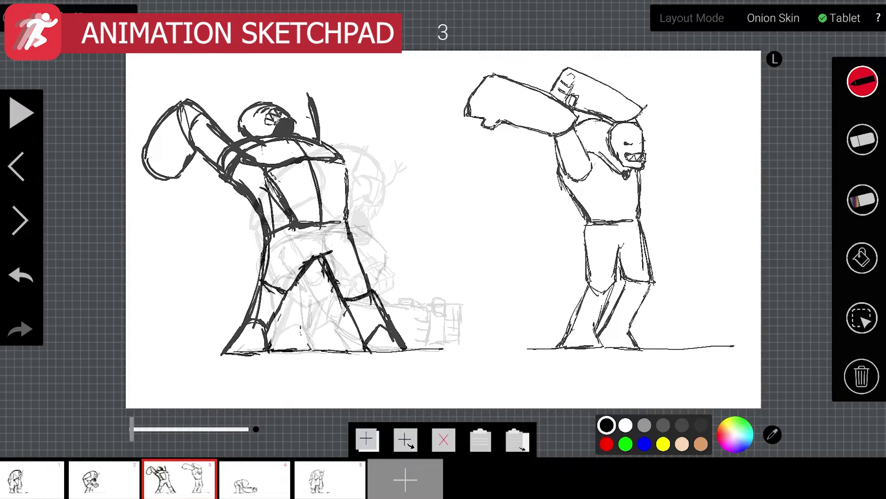
mouse_move(341, 157)
mouse_down()
mouse_move(307, 96)
mouse_move(340, 136)
mouse_up()
mouse_move(306, 95)
mouse_down()
mouse_move(341, 165)
mouse_move(270, 101)
mouse_move(301, 93)
mouse_move(227, 115)
mouse_up()
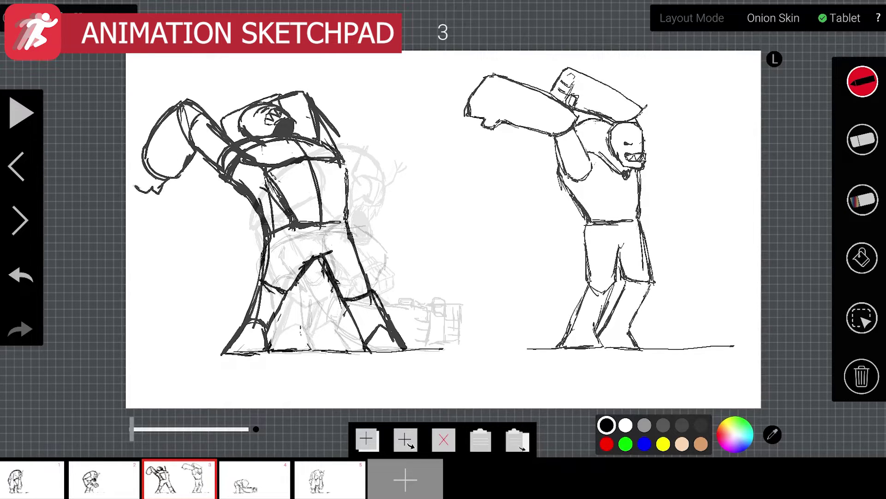
- Draw the fist with its fingers at the end of the rear forearm and the elbow line
mouse_move(144, 192)
mouse_down()
mouse_move(127, 169)
mouse_move(167, 179)
mouse_up()
drag(149, 133, 141, 155)
mouse_move(178, 110)
mouse_down()
mouse_move(190, 147)
mouse_move(200, 116)
mouse_up()
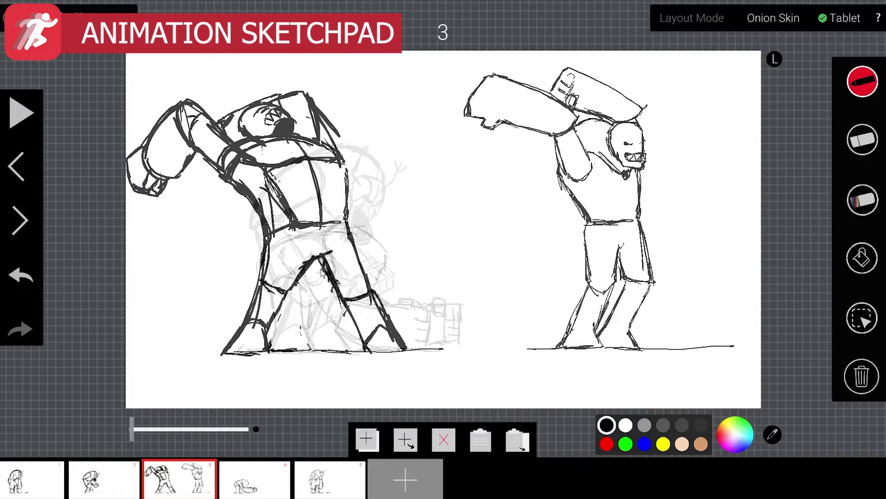
- Thicken the inner contour of the wide-stance figure's rear leg and compare the pose with frame 2
drag(288, 297, 268, 336)
click(115, 481)
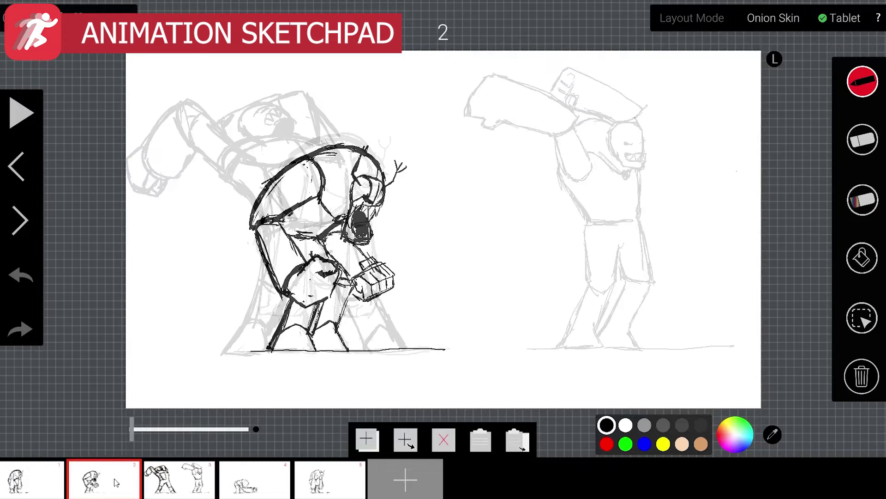
click(178, 488)
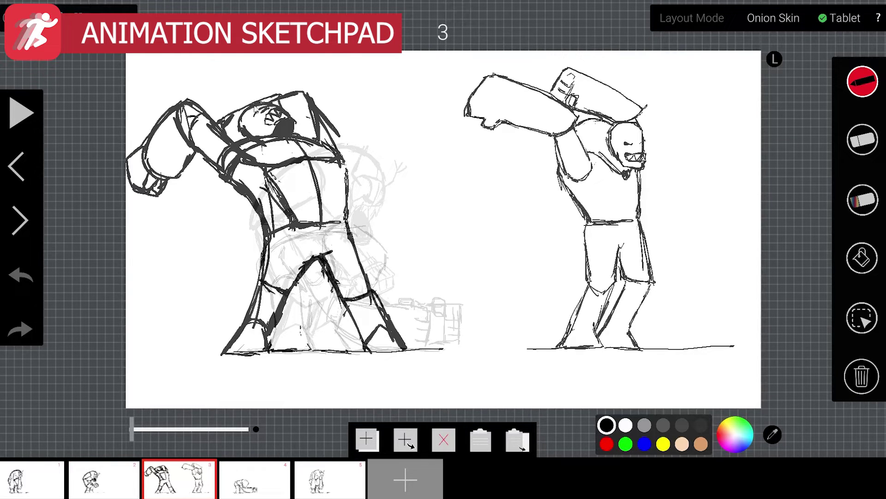
- Rework the thrown-back head in frame 3, erasing the dark mouth and redrawing the face and jaw lines
mouse_move(231, 120)
mouse_down()
mouse_move(250, 117)
mouse_move(231, 119)
mouse_up()
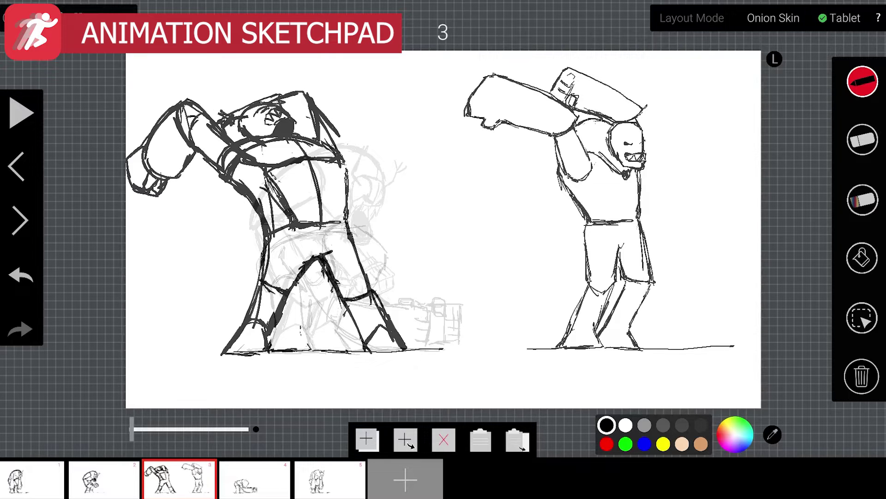
drag(274, 110, 282, 130)
key(e)
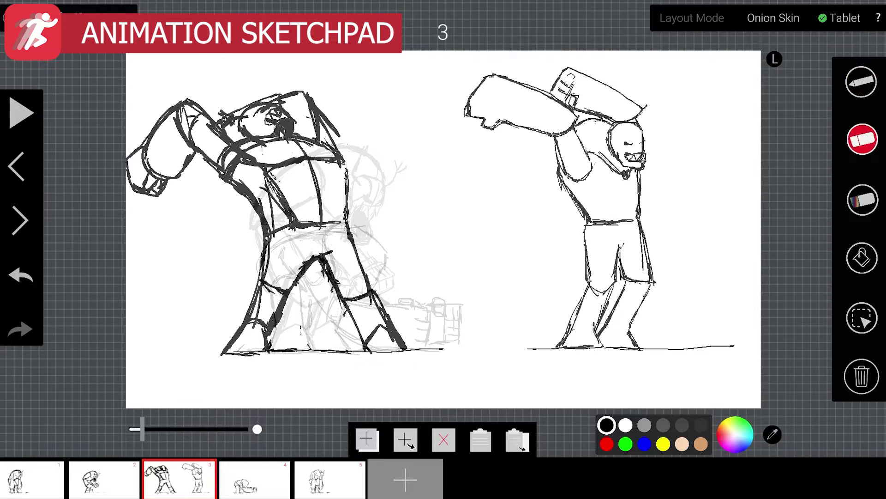
mouse_move(278, 135)
mouse_down()
mouse_move(293, 134)
mouse_move(290, 147)
mouse_move(305, 138)
mouse_move(289, 143)
mouse_up()
key(b)
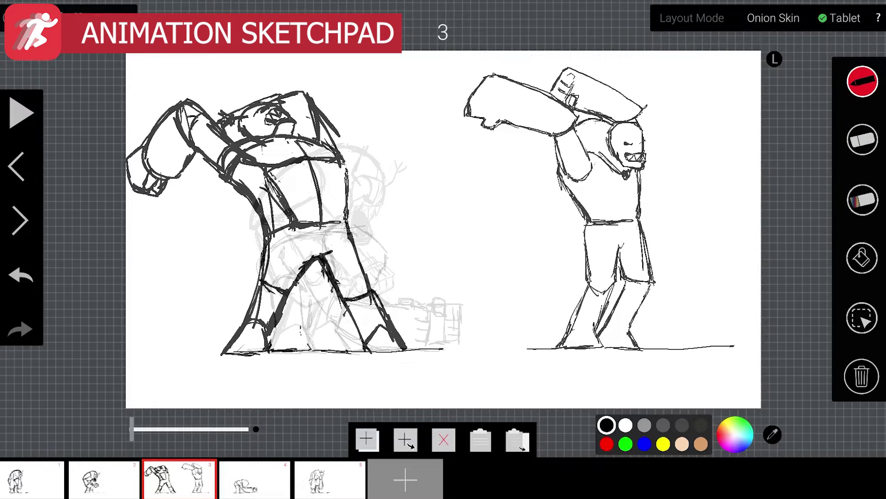
mouse_move(250, 111)
mouse_down()
mouse_move(260, 130)
mouse_move(250, 126)
mouse_move(277, 137)
mouse_move(249, 125)
mouse_move(265, 141)
mouse_move(248, 121)
mouse_up()
- Sketch a separate head study between the two figures, with a round skull, scribbled eye and black open mouth
mouse_move(397, 94)
mouse_down()
mouse_move(389, 130)
mouse_move(423, 111)
mouse_up()
mouse_move(414, 105)
mouse_down()
mouse_move(401, 131)
mouse_move(421, 125)
mouse_move(389, 129)
mouse_move(402, 115)
mouse_up()
mouse_move(405, 110)
mouse_down()
mouse_move(420, 102)
mouse_move(416, 127)
mouse_up()
mouse_move(397, 131)
mouse_down()
mouse_move(419, 123)
mouse_move(409, 93)
mouse_move(377, 107)
mouse_move(404, 111)
mouse_move(395, 115)
mouse_move(402, 99)
mouse_move(382, 90)
mouse_up()
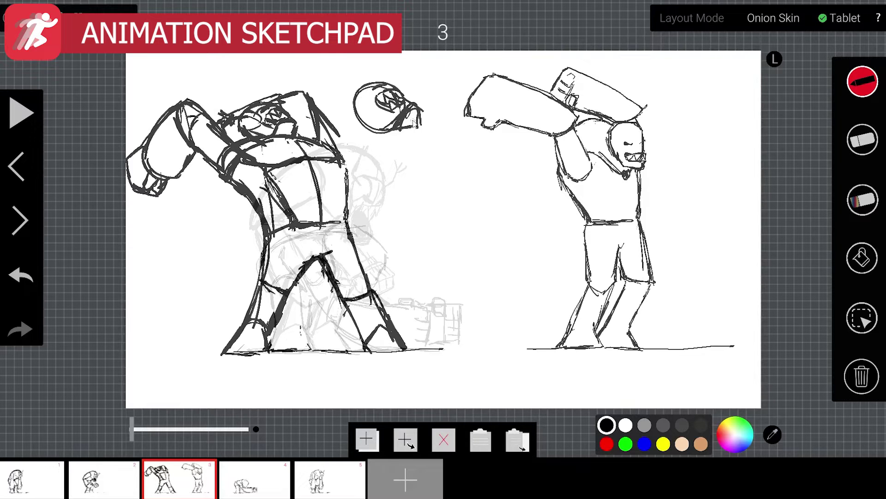
drag(414, 112, 402, 127)
- Draw blue, nearly horizontal guide lines across the reference figure at the arms, head top, chest, waist, knees and feet
click(644, 444)
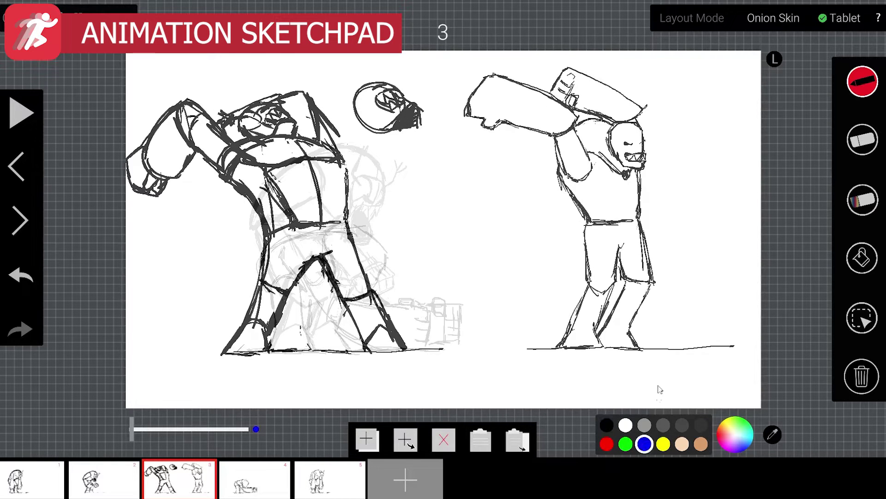
drag(549, 223, 633, 220)
drag(520, 172, 685, 163)
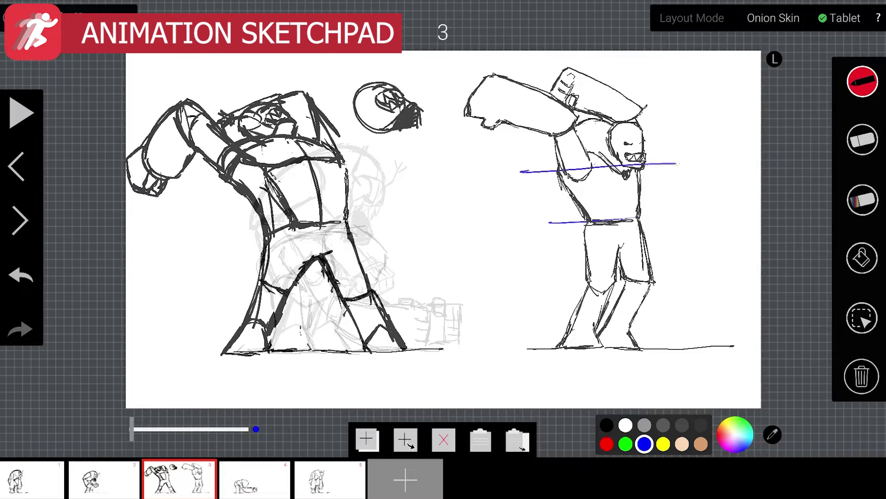
drag(530, 127, 678, 118)
drag(447, 82, 613, 71)
drag(541, 288, 698, 285)
drag(532, 351, 685, 347)
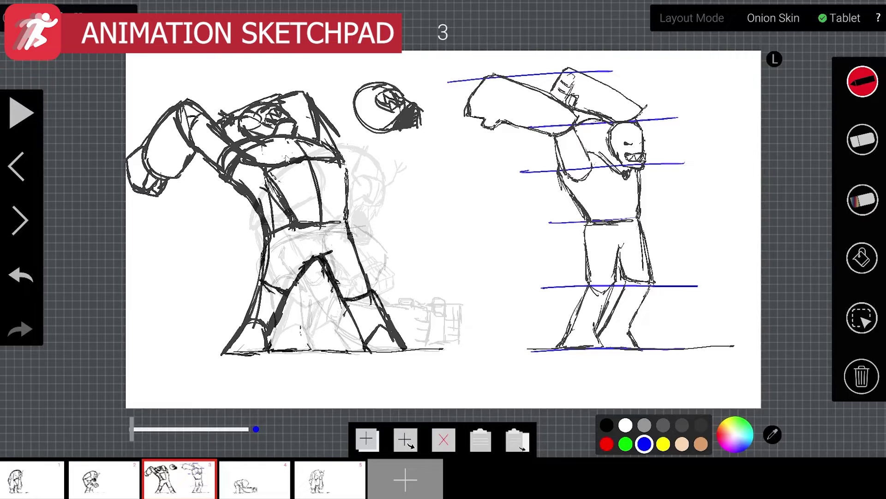
- Try blue arrows marking the back, hip and stance of the wide-stance figure, and undo them
mouse_move(186, 237)
mouse_down()
mouse_move(229, 196)
mouse_move(231, 205)
mouse_up()
mouse_move(228, 255)
mouse_down()
mouse_move(256, 267)
mouse_move(246, 271)
mouse_up()
mouse_move(294, 340)
mouse_down()
mouse_move(333, 331)
mouse_move(301, 343)
mouse_up()
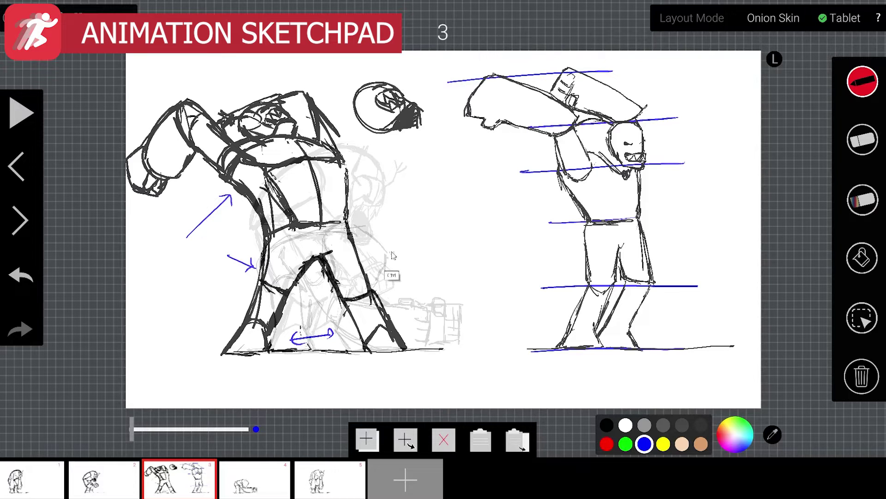
key(ctrl+z)
key(ctrl+z)
key(ctrl+z)
key(ctrl+z)
key(ctrl+z)
key(ctrl+z)
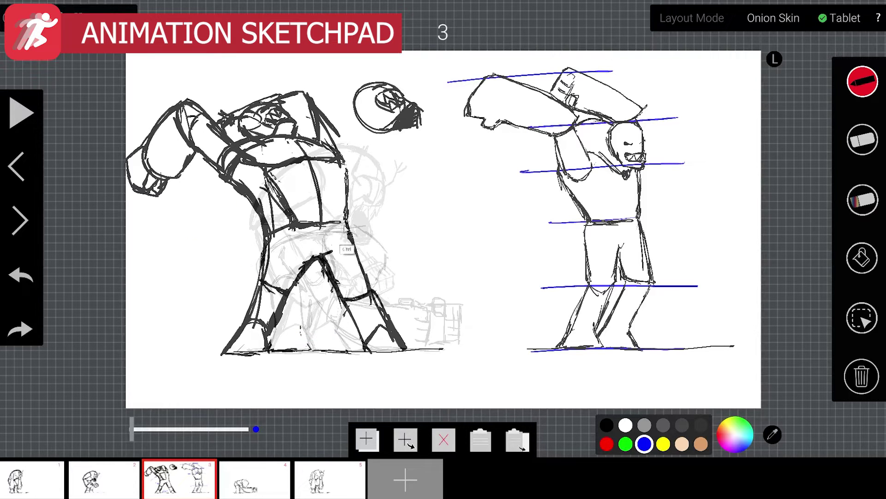
- Try blue action curves along the wide-stance figure's back and rear leg, and undo them
mouse_move(198, 159)
mouse_down()
mouse_move(249, 249)
mouse_move(203, 344)
mouse_up()
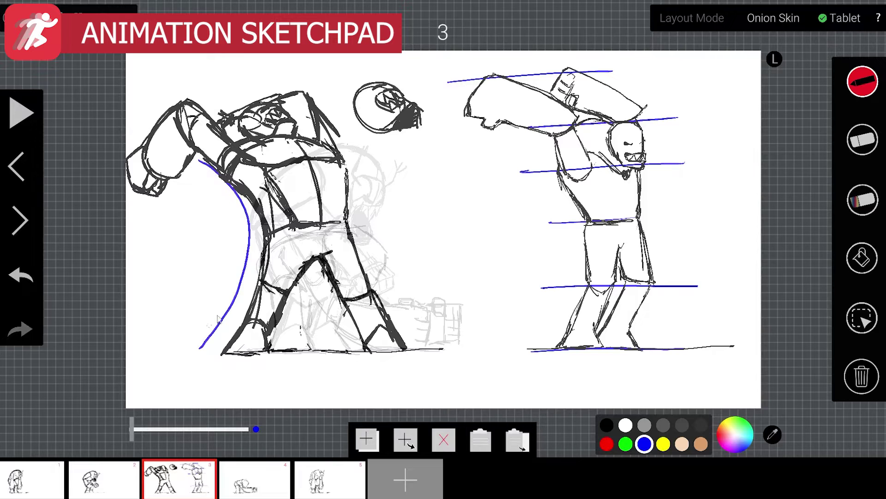
key(ctrl+z)
mouse_move(268, 242)
mouse_down()
mouse_move(265, 274)
mouse_move(203, 359)
mouse_up()
key(ctrl+z)
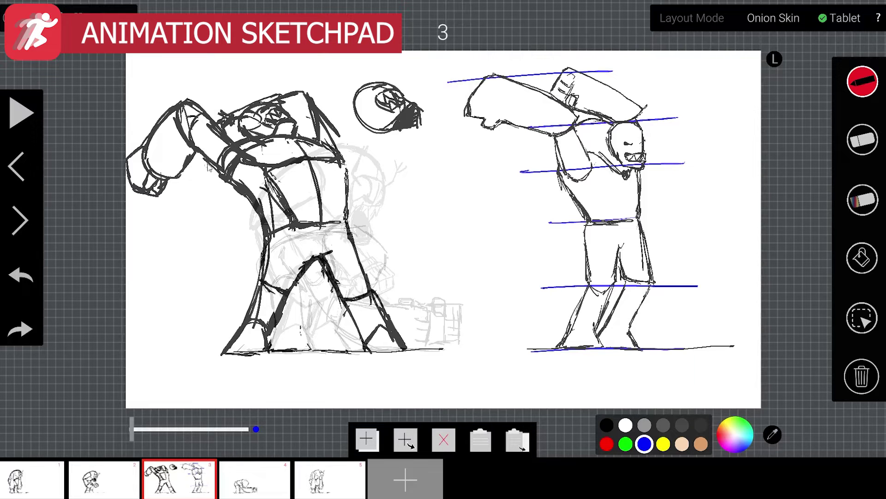
click(196, 151)
drag(226, 343, 248, 310)
drag(199, 154, 266, 245)
drag(231, 339, 218, 355)
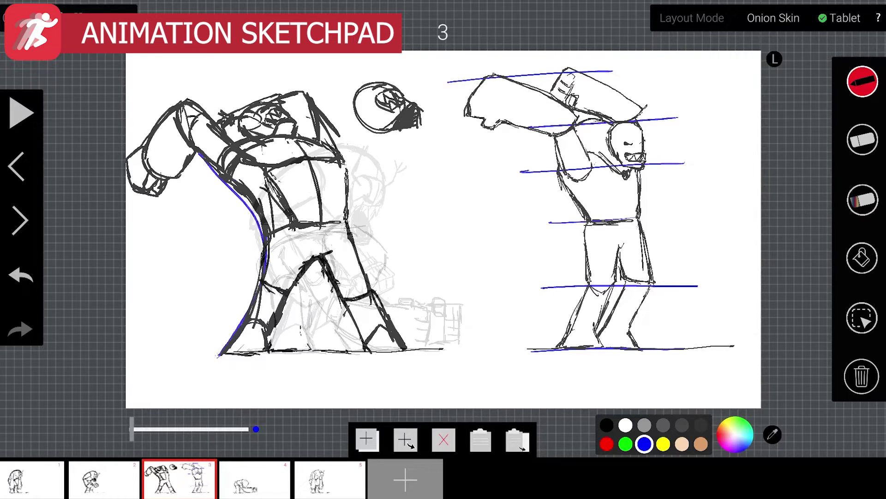
drag(232, 178, 248, 312)
key(ctrl+z)
key(ctrl+z)
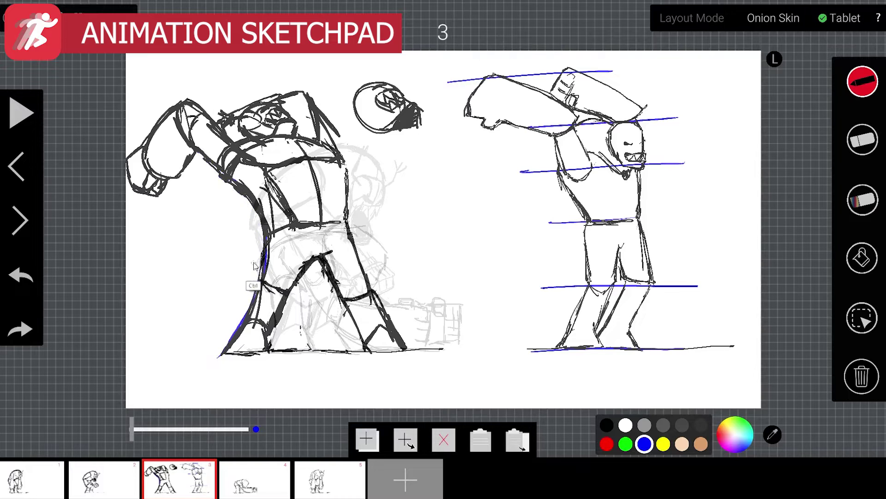
key(ctrl+z)
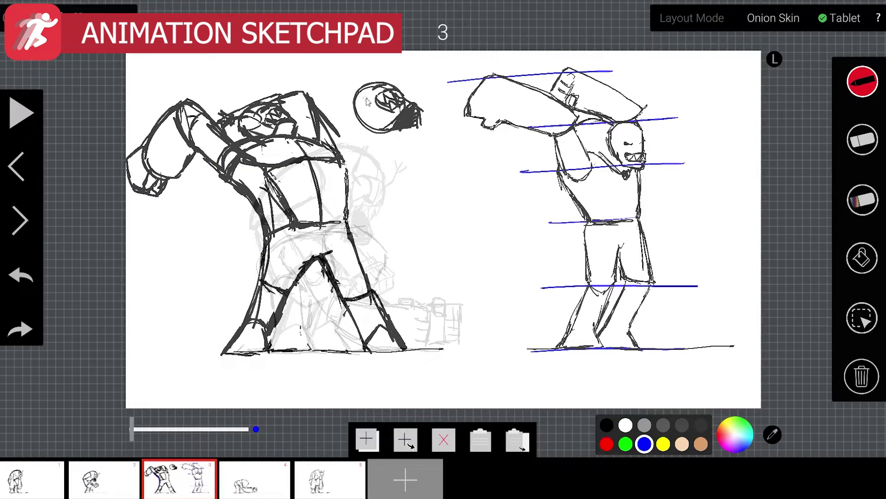
- Move the head study from between the figures to the empty area beside the reference figure's head
key(e)
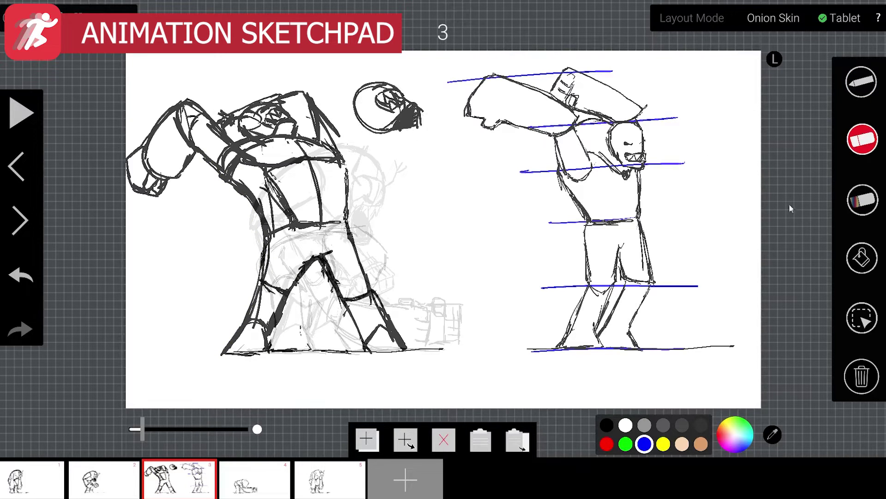
click(874, 311)
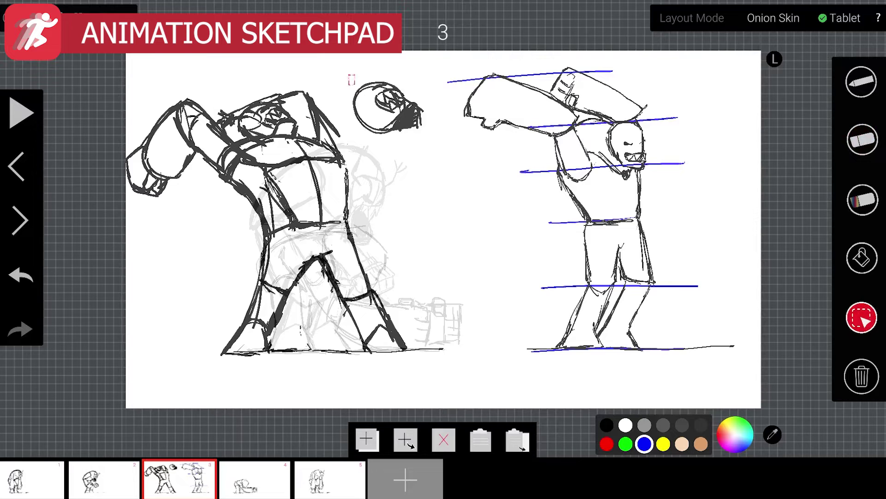
mouse_move(432, 151)
mouse_down()
mouse_move(714, 139)
mouse_move(742, 123)
mouse_move(738, 156)
mouse_up()
key(ctrl)
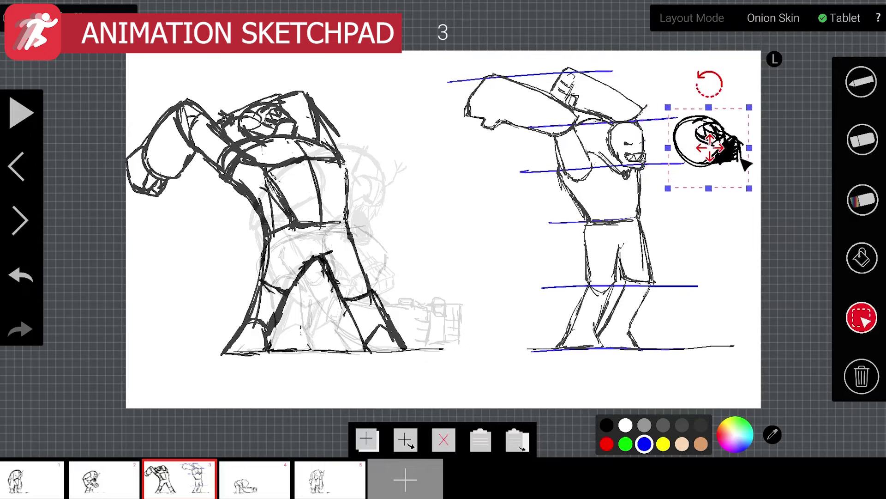
click(726, 240)
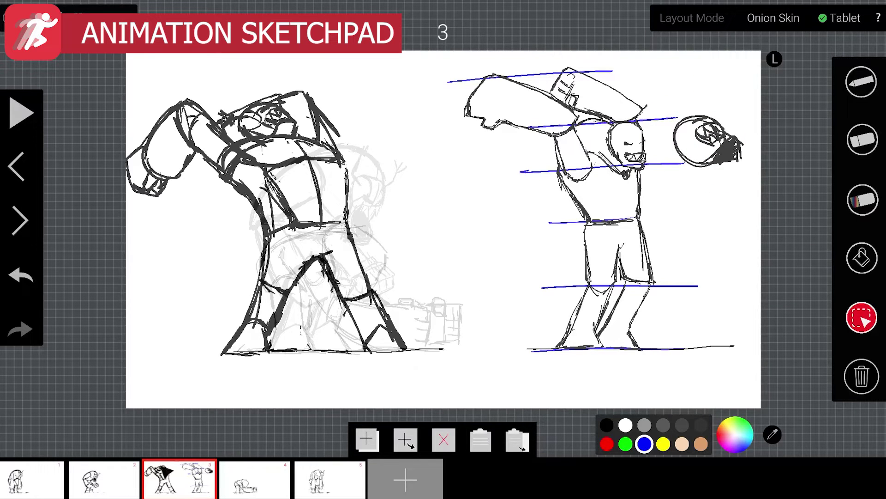
- Flip between frames 1 and 2 to compare the standing and crouching poses, ending on frame 2 with the brush active
click(138, 469)
click(19, 492)
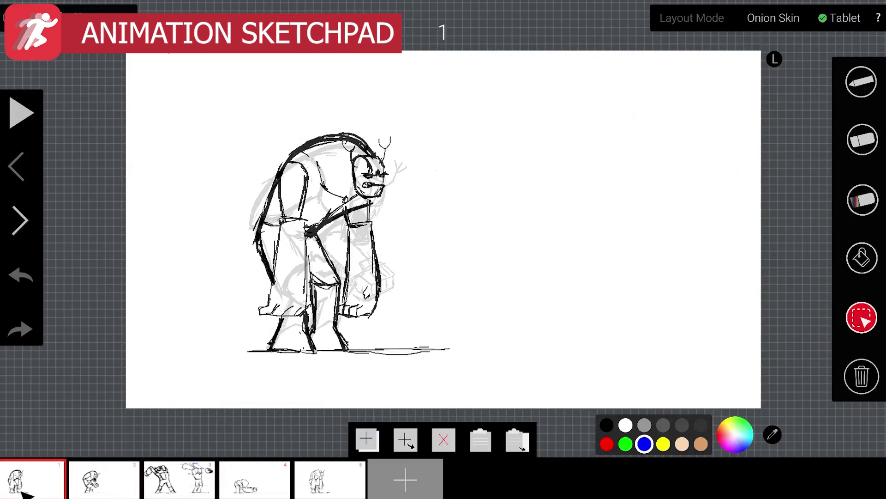
click(94, 486)
click(38, 483)
click(79, 483)
click(47, 491)
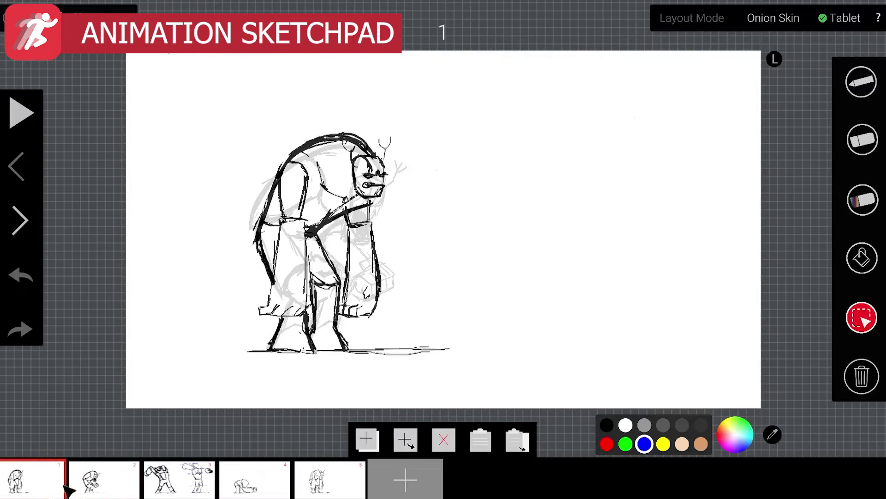
click(103, 489)
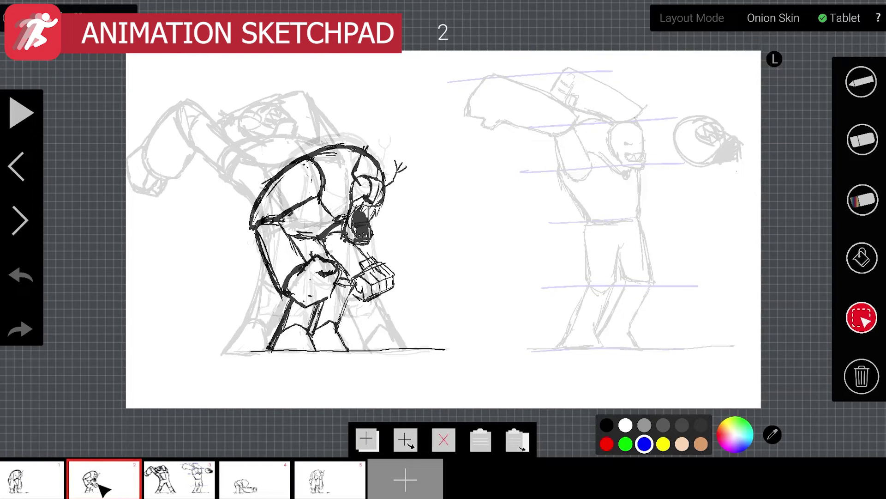
click(60, 487)
click(104, 489)
key(b)
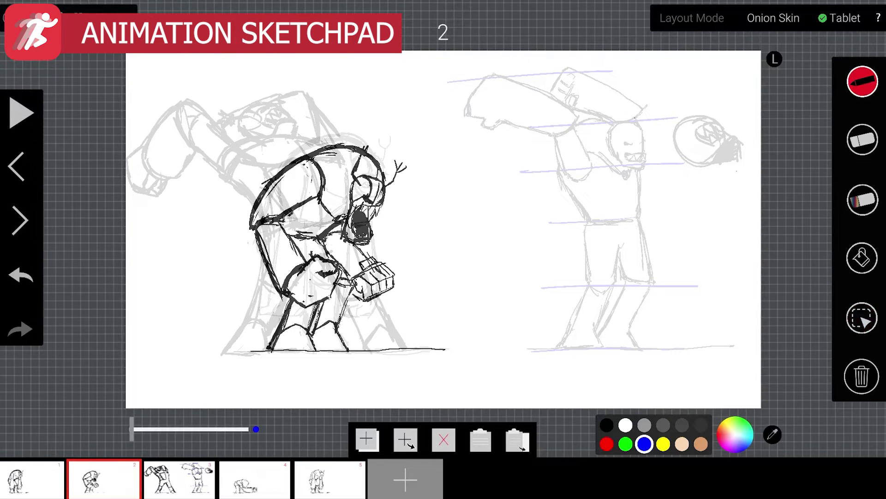
- Undo the last stroke on frame 2 and redraw the outline of the crouching figure's near fist in black
key(ctrl+z)
click(607, 424)
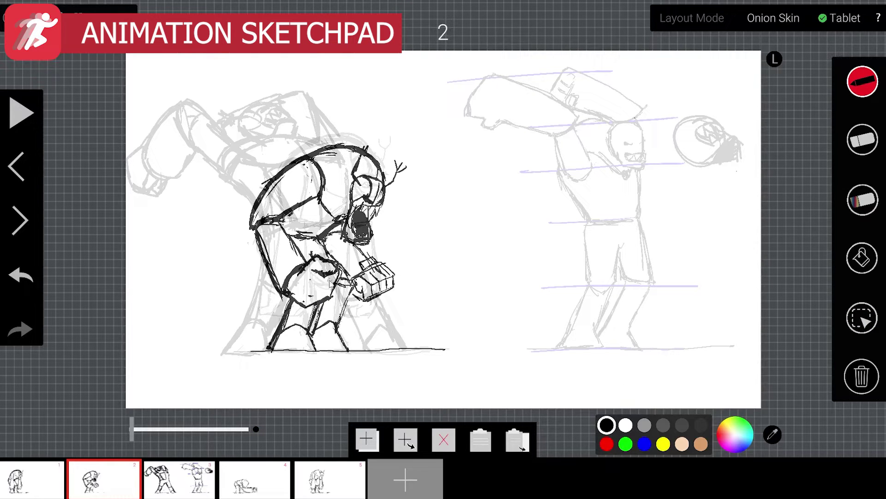
drag(335, 272, 345, 287)
key(e)
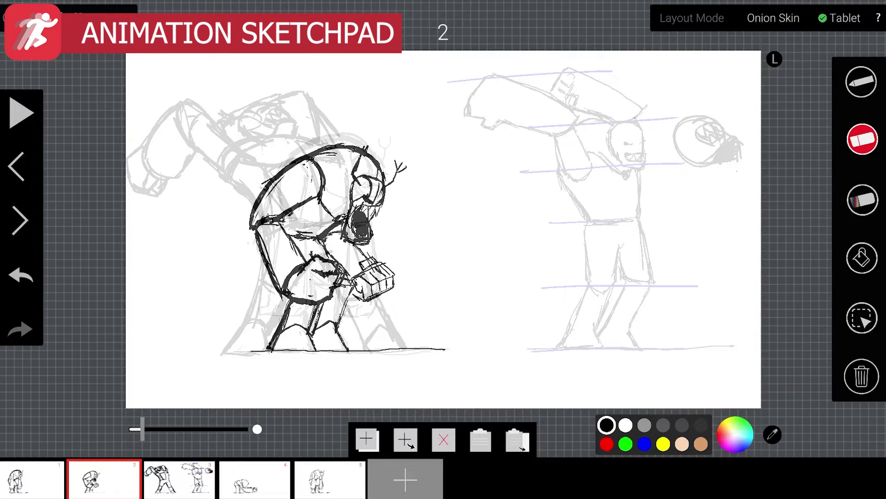
- Flip through frames 1 to 4 to compare the successive attack poses, ending on frame 4
key(Right)
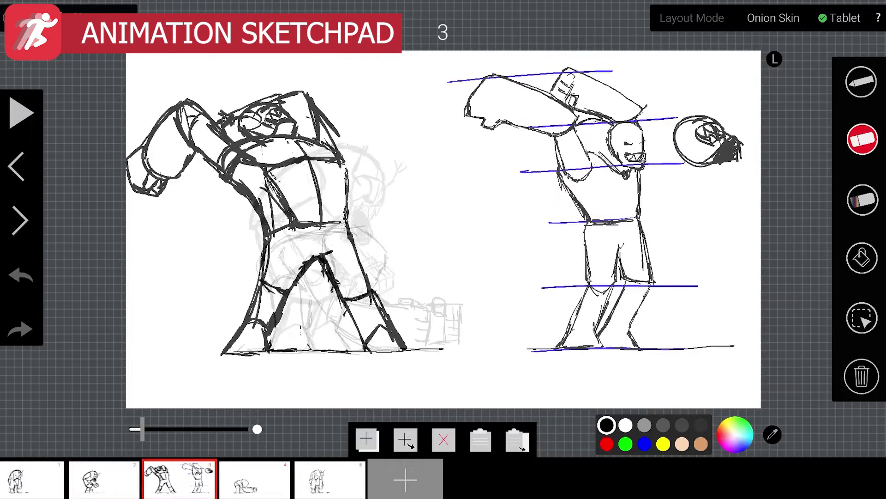
click(255, 478)
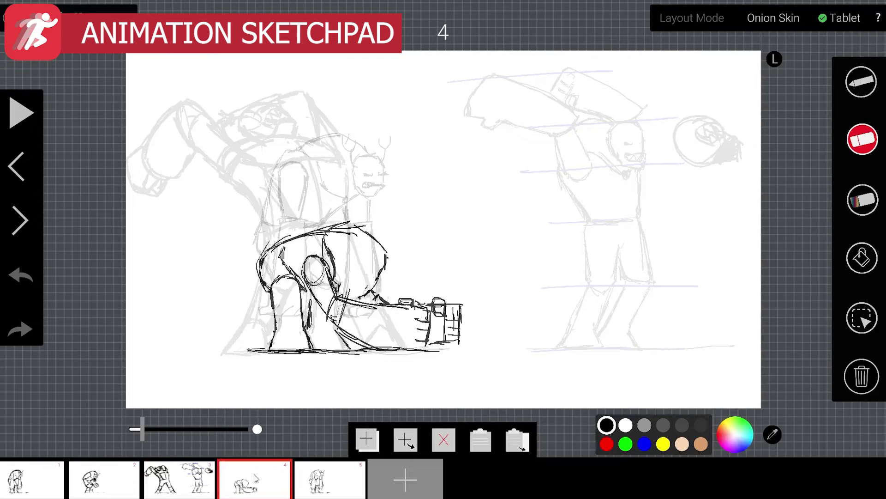
click(201, 484)
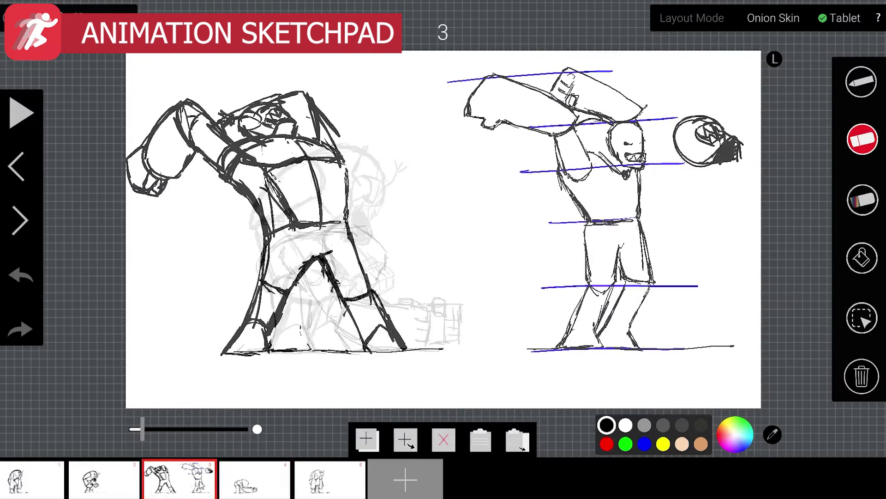
click(127, 484)
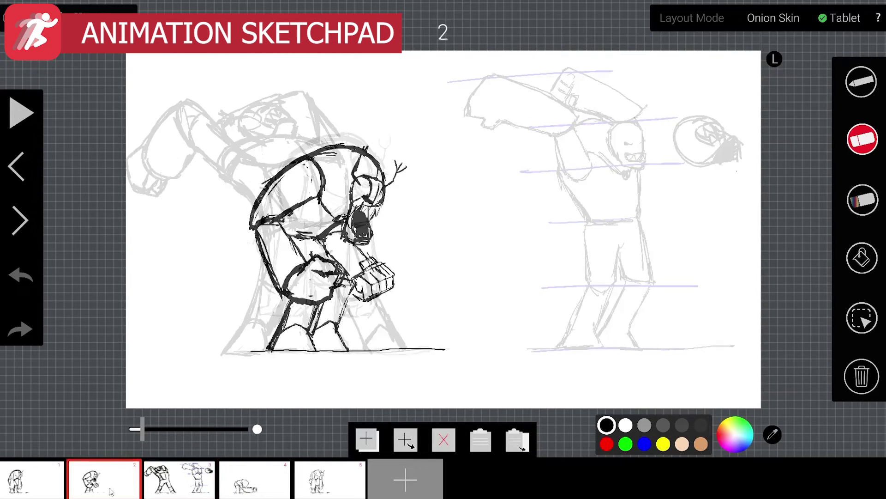
click(42, 492)
click(88, 493)
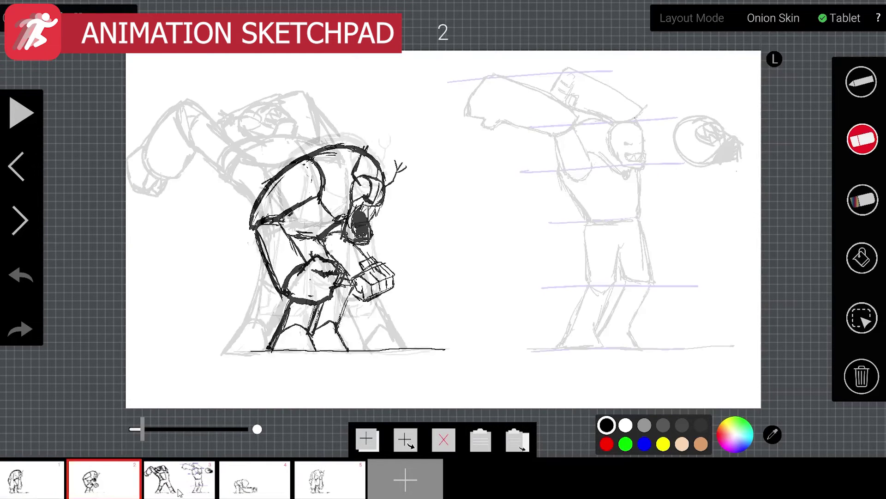
click(180, 492)
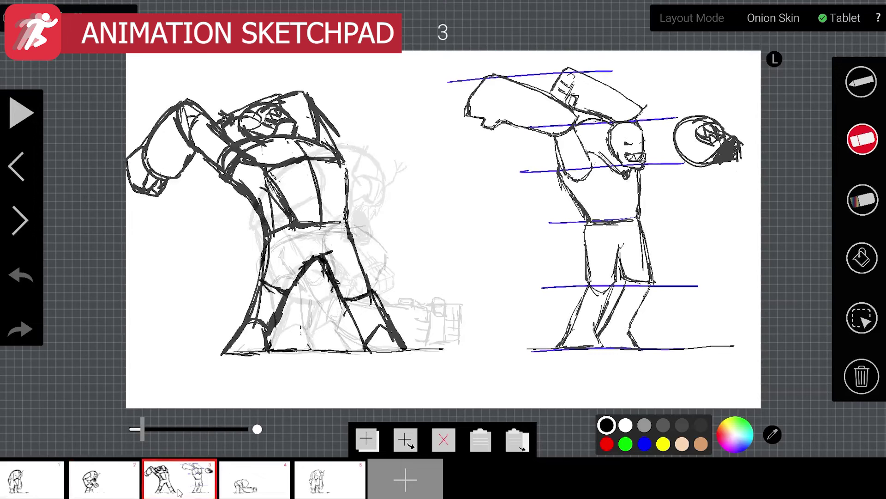
click(260, 487)
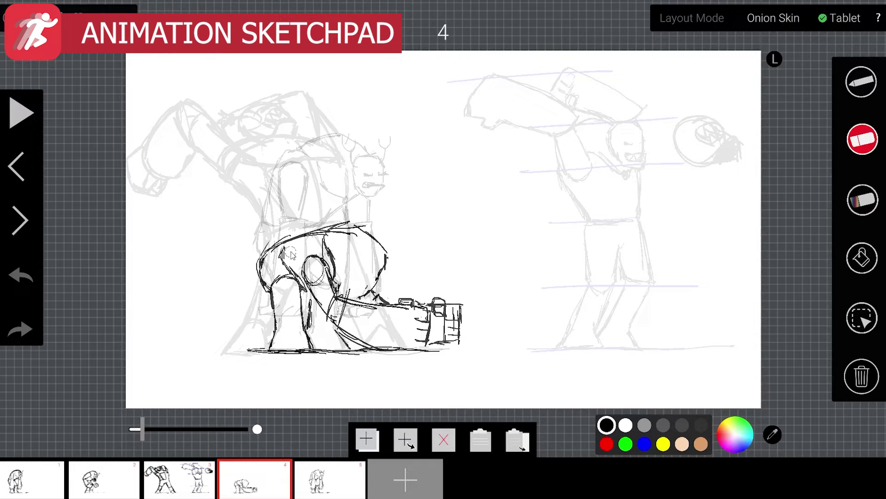
- Select the whole bent-over figure on frame 4 and move it to the empty area beneath the reference figure
click(862, 318)
drag(218, 198, 523, 369)
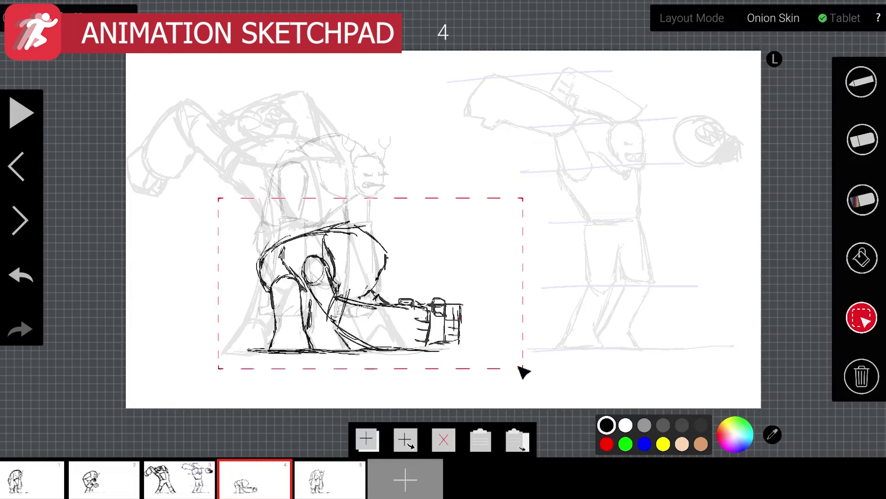
drag(336, 276, 571, 270)
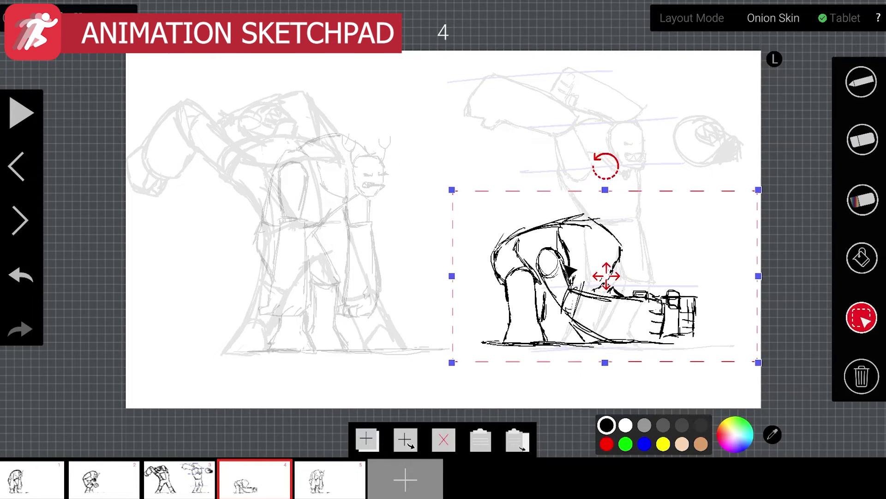
click(414, 291)
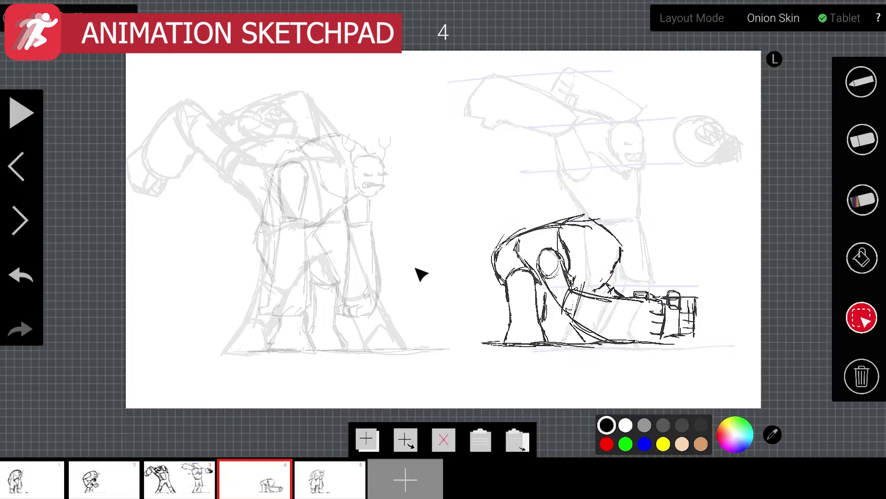
- Try black action curves sweeping from the raised arm and hips of the onion-skinned figure toward the ground, and undo them
key(b)
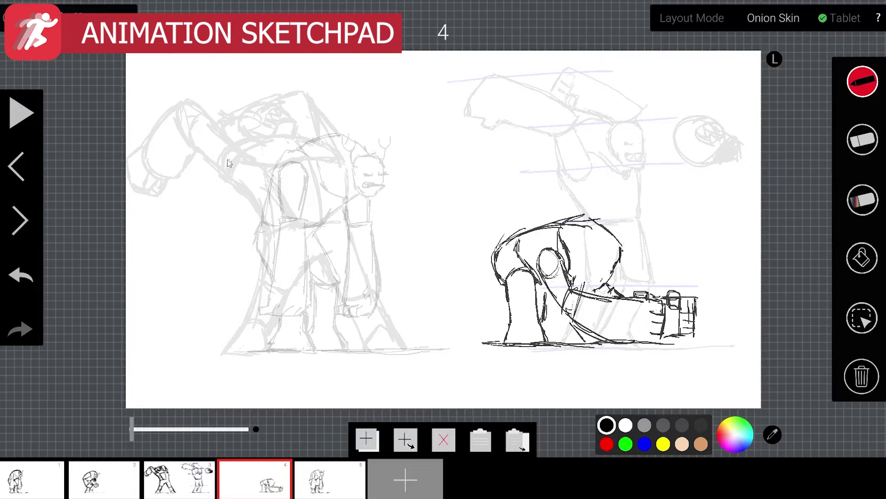
mouse_move(176, 142)
mouse_down()
mouse_move(225, 166)
mouse_move(278, 305)
mouse_move(271, 345)
mouse_up()
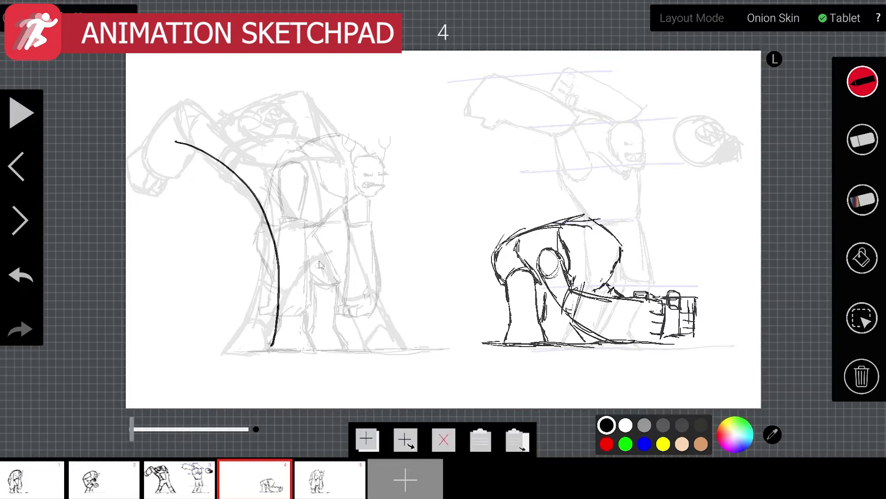
key(ctrl+z)
mouse_move(263, 252)
mouse_down()
mouse_move(327, 242)
mouse_move(414, 309)
mouse_up()
key(ctrl+z)
drag(265, 296, 465, 330)
key(ctrl+z)
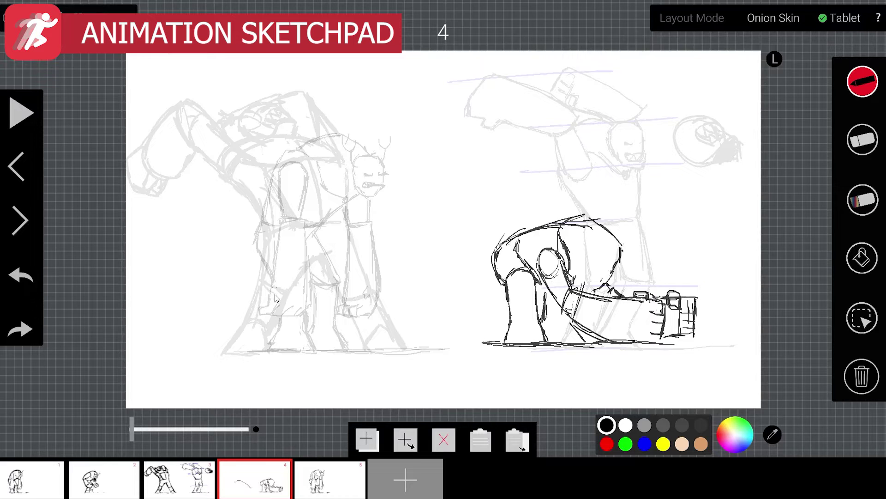
- Try arched stance and swing lines over the onion-skinned wide-stance figure, and undo them
mouse_move(223, 357)
mouse_down()
mouse_move(243, 267)
mouse_move(365, 275)
mouse_move(391, 313)
mouse_move(221, 345)
mouse_move(300, 222)
mouse_move(416, 349)
mouse_up()
key(ctrl+z)
mouse_move(208, 336)
mouse_down()
mouse_move(218, 348)
mouse_move(250, 340)
mouse_up()
mouse_move(153, 136)
mouse_down()
mouse_move(206, 148)
mouse_move(324, 342)
mouse_move(313, 338)
mouse_move(344, 336)
mouse_up()
mouse_move(178, 156)
mouse_down()
mouse_move(180, 138)
mouse_move(205, 144)
mouse_up()
key(ctrl+z)
key(ctrl+z)
key(ctrl+z)
key(ctrl+z)
key(ctrl+z)
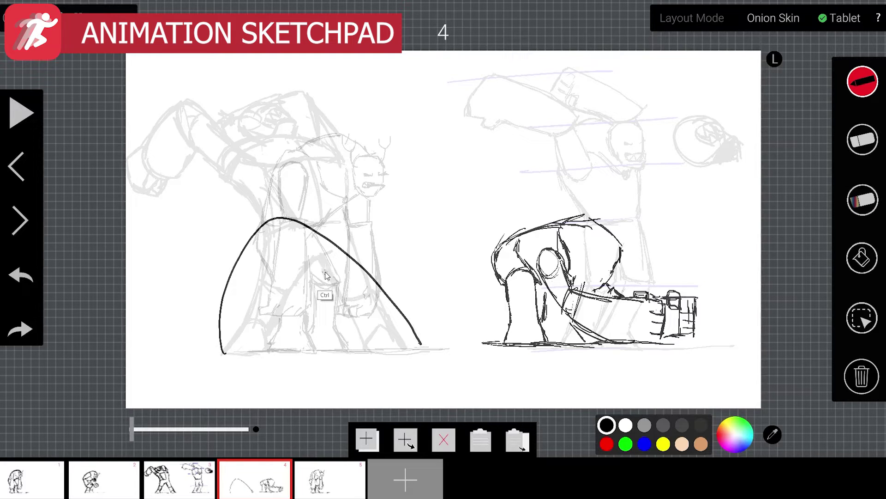
key(ctrl+z)
- Block in the new smash pose with two straight diagonals running from a raised peak down to the ground on both sides
drag(284, 215, 198, 357)
drag(274, 229, 198, 356)
mouse_move(273, 229)
mouse_down()
mouse_move(284, 215)
mouse_move(441, 329)
mouse_up()
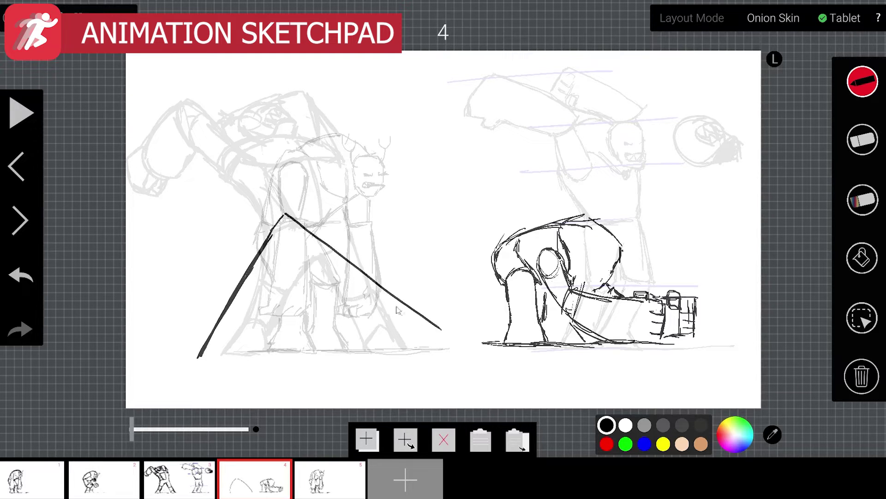
drag(283, 215, 460, 347)
drag(302, 227, 466, 356)
drag(425, 322, 455, 344)
- Sketch the rear leg of the new smash pose, with its inner edge, knee line and lower leg
drag(284, 217, 231, 311)
mouse_move(276, 224)
mouse_down()
mouse_move(245, 272)
mouse_move(258, 317)
mouse_up()
mouse_move(231, 311)
mouse_down()
mouse_move(256, 318)
mouse_move(199, 355)
mouse_move(257, 351)
mouse_up()
drag(228, 313, 211, 327)
- Sketch the arched back, the shoulder curve and the start of the chest on the new smash pose
drag(287, 215, 305, 208)
mouse_move(284, 216)
mouse_down()
mouse_move(326, 202)
mouse_move(376, 250)
mouse_up()
drag(292, 241, 309, 264)
drag(303, 254, 321, 286)
drag(358, 235, 395, 271)
drag(339, 232, 315, 264)
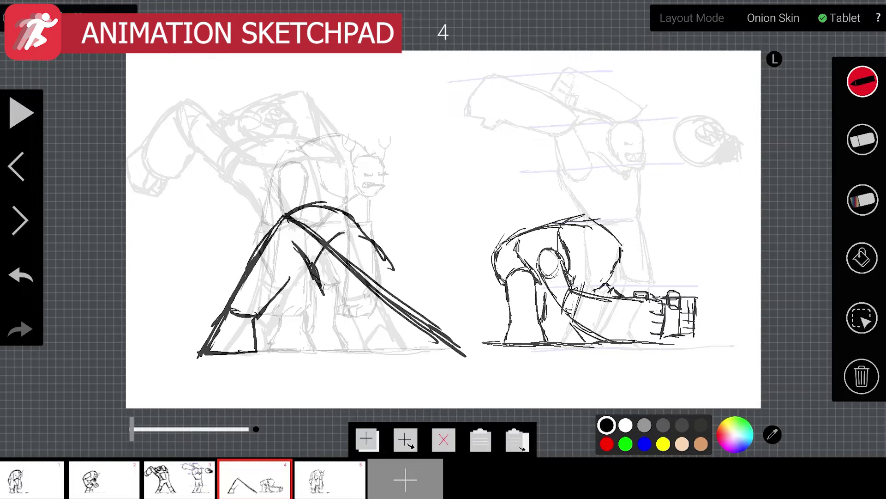
- Extend the inner leg line to the torso and erase most of the long forward diagonal of the new pose
drag(289, 278, 309, 267)
mouse_move(372, 301)
mouse_down()
mouse_move(359, 285)
mouse_move(370, 270)
mouse_up()
mouse_move(360, 283)
mouse_down()
mouse_move(386, 258)
mouse_move(396, 272)
mouse_up()
mouse_move(398, 269)
mouse_down()
mouse_move(426, 324)
mouse_move(404, 299)
mouse_move(385, 306)
mouse_move(405, 283)
mouse_move(356, 296)
mouse_move(393, 257)
mouse_move(369, 270)
mouse_move(356, 295)
mouse_move(473, 362)
mouse_up()
key(e)
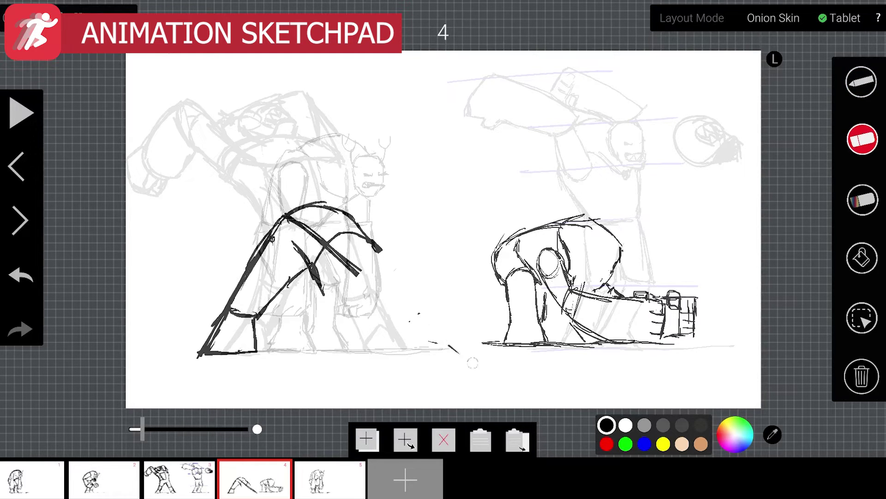
- Draw the near upper arm reaching down and a thick cylindrical forearm lying along the ground, ending in a wrist ellipse
key(b)
drag(336, 241, 383, 316)
drag(335, 258, 368, 307)
mouse_move(322, 284)
mouse_down()
mouse_move(343, 325)
mouse_move(362, 301)
mouse_move(368, 308)
mouse_move(343, 335)
mouse_move(401, 352)
mouse_up()
drag(329, 325, 414, 354)
mouse_move(362, 305)
mouse_down()
mouse_move(424, 314)
mouse_move(405, 353)
mouse_up()
drag(430, 319, 408, 355)
drag(345, 333, 363, 305)
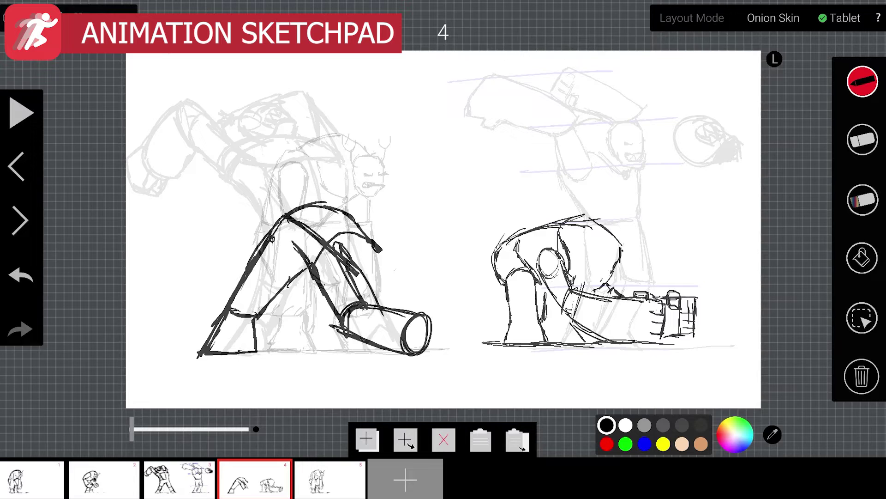
mouse_move(312, 273)
mouse_down()
mouse_move(337, 243)
mouse_move(309, 264)
mouse_up()
- Try black strokes over the forearm and upper arm of the moved bent-over figure, and undo them
mouse_move(598, 273)
mouse_down()
mouse_move(578, 293)
mouse_move(574, 327)
mouse_up()
key(ctrl+z)
drag(551, 244, 534, 271)
key(ctrl+z)
- Trace the forearm, upper arm and back of the moved bent-over figure in red
click(607, 444)
mouse_move(572, 293)
mouse_down()
mouse_move(565, 330)
mouse_move(627, 346)
mouse_up()
drag(607, 300, 642, 299)
drag(633, 301, 624, 344)
drag(531, 254, 557, 318)
drag(559, 241, 577, 305)
mouse_move(581, 213)
mouse_down()
mouse_move(497, 243)
mouse_move(493, 271)
mouse_up()
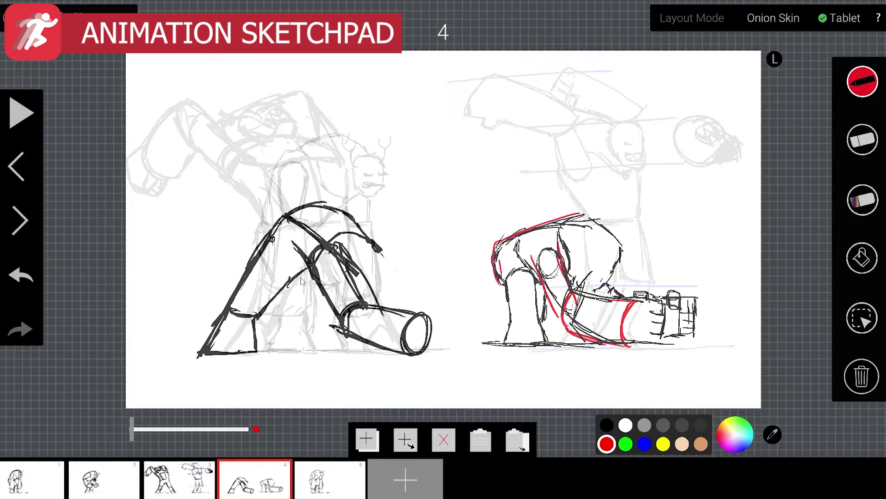
- Try red curves across the upper body of the new smash pose, check frame 3, and erase the curves
mouse_move(271, 241)
mouse_down()
mouse_move(339, 231)
mouse_move(365, 272)
mouse_up()
mouse_move(270, 240)
mouse_down()
mouse_move(229, 233)
mouse_move(278, 347)
mouse_up()
key(ctrl+z)
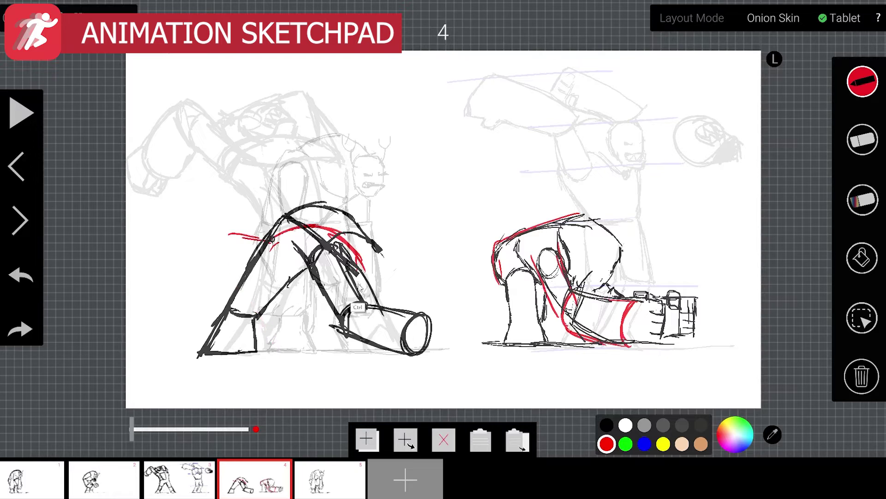
key(e)
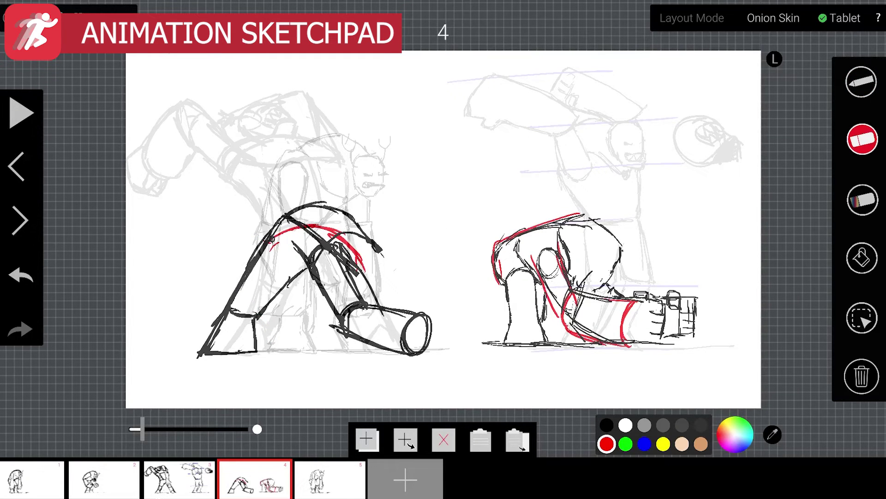
click(170, 478)
click(241, 479)
mouse_move(346, 295)
mouse_down()
mouse_move(360, 264)
mouse_move(329, 224)
mouse_move(280, 238)
mouse_move(314, 224)
mouse_move(344, 237)
mouse_move(337, 240)
mouse_up()
- Reinforce the wrist curve in black and add the thumb on the grounded fist
key(b)
mouse_move(417, 318)
mouse_down()
mouse_move(423, 317)
mouse_move(410, 343)
mouse_move(417, 353)
mouse_up()
key(ctrl+z)
drag(412, 321, 409, 353)
drag(414, 321, 411, 334)
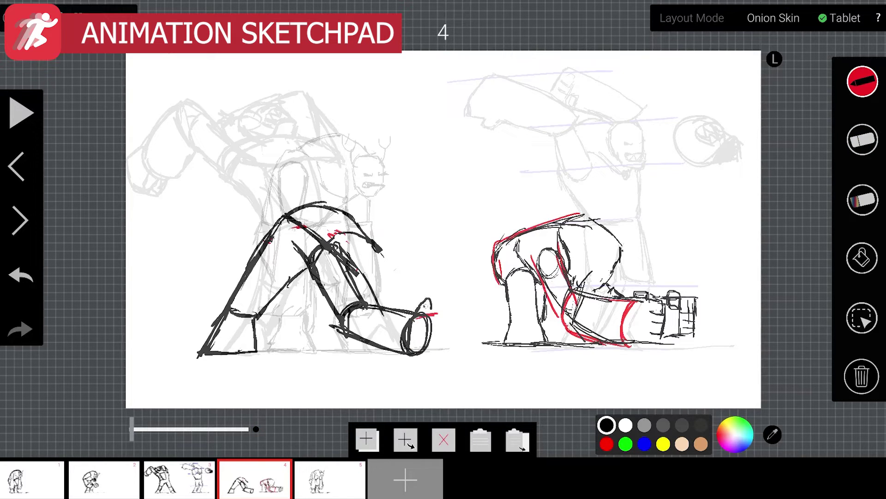
- Draw the knuckles, hand block and finger divisions of the grounded fist, and rough in the round head
drag(439, 302, 438, 313)
drag(428, 310, 465, 316)
mouse_move(458, 316)
mouse_down()
mouse_move(449, 354)
mouse_move(408, 359)
mouse_move(449, 352)
mouse_move(449, 324)
mouse_up()
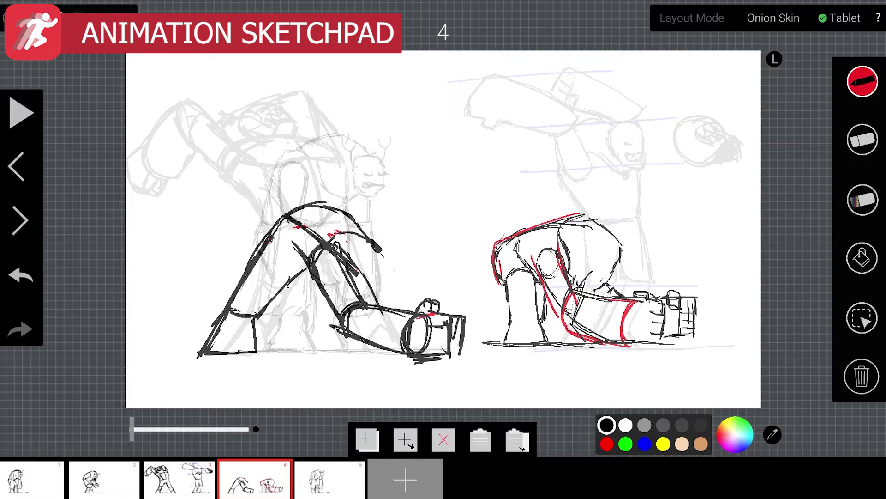
mouse_move(481, 313)
mouse_down()
mouse_move(483, 345)
mouse_move(460, 351)
mouse_move(483, 313)
mouse_move(462, 353)
mouse_up()
mouse_move(464, 326)
mouse_down()
mouse_move(480, 324)
mouse_move(479, 336)
mouse_up()
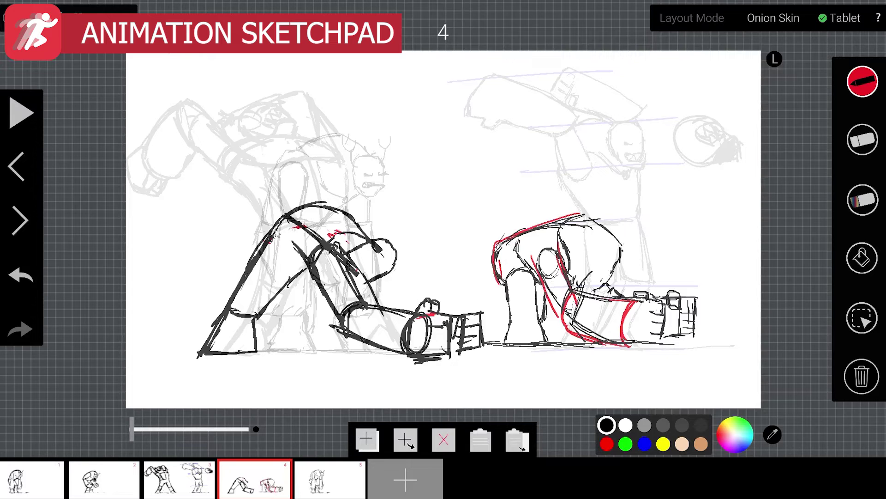
- Sketch a bent rear leg with a raised thigh, vertical shin and foot behind the smash pose's torso
mouse_move(318, 283)
mouse_down()
mouse_move(229, 241)
mouse_move(217, 252)
mouse_move(227, 316)
mouse_up()
mouse_move(288, 279)
mouse_down()
mouse_move(253, 283)
mouse_move(259, 324)
mouse_up()
drag(252, 288, 265, 347)
mouse_move(226, 319)
mouse_down()
mouse_move(222, 353)
mouse_move(245, 336)
mouse_move(272, 346)
mouse_up()
drag(260, 325, 273, 347)
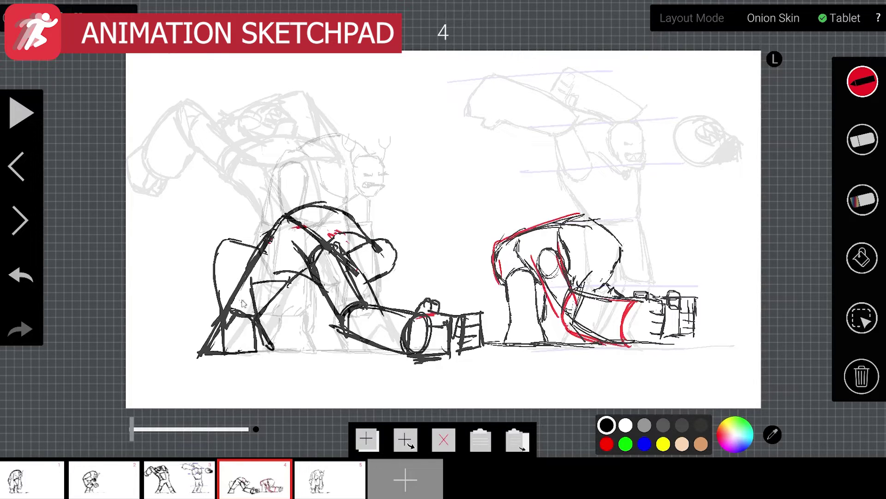
- Erase the old straight leg lines and redraw the bent leg's inner edge and the second thigh's underside
key(e)
mouse_move(245, 279)
mouse_down()
mouse_move(242, 308)
mouse_move(250, 265)
mouse_move(292, 242)
mouse_move(331, 279)
mouse_move(282, 263)
mouse_move(294, 264)
mouse_move(245, 283)
mouse_move(231, 292)
mouse_move(227, 326)
mouse_move(212, 314)
mouse_move(214, 336)
mouse_move(217, 327)
mouse_move(203, 351)
mouse_move(244, 318)
mouse_move(240, 327)
mouse_move(256, 296)
mouse_move(252, 280)
mouse_move(253, 309)
mouse_move(290, 283)
mouse_move(271, 301)
mouse_move(271, 339)
mouse_move(262, 324)
mouse_move(281, 306)
mouse_up()
key(b)
mouse_move(240, 260)
mouse_down()
mouse_move(255, 288)
mouse_move(262, 338)
mouse_up()
mouse_move(259, 303)
mouse_down()
mouse_move(273, 350)
mouse_move(225, 352)
mouse_move(268, 338)
mouse_move(276, 350)
mouse_move(290, 309)
mouse_move(327, 301)
mouse_up()
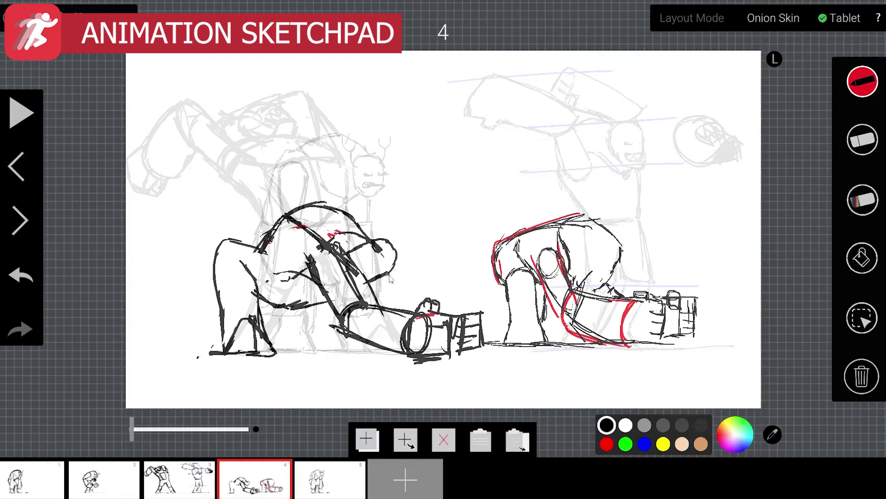
- Draw the head's facial shape, the far arm's lines below it and the branching feelers on the smash pose
drag(379, 279, 391, 314)
mouse_move(373, 245)
mouse_down()
mouse_move(363, 247)
mouse_move(379, 260)
mouse_move(375, 279)
mouse_up()
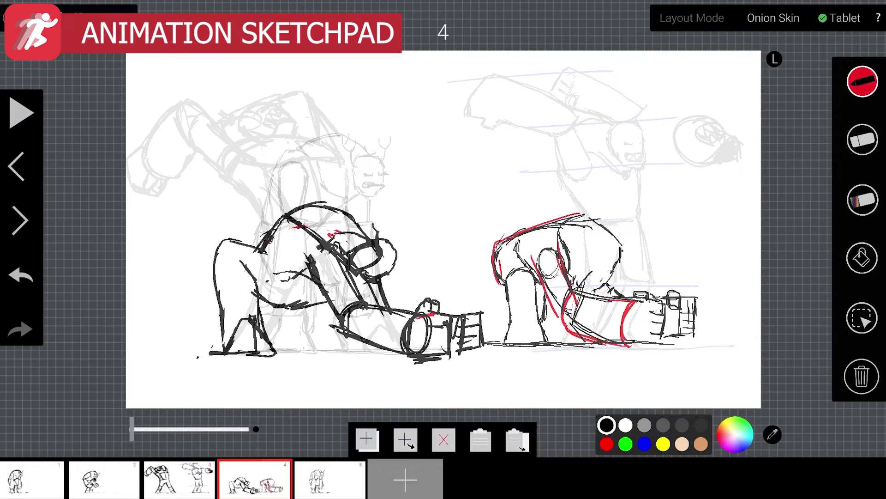
drag(380, 221, 390, 241)
mouse_move(388, 275)
mouse_down()
mouse_move(407, 282)
mouse_move(411, 268)
mouse_up()
- Strengthen the thigh's underside, add the lower edge beneath the near forearm, and erase the wrist ellipse's inner lines
drag(260, 308, 326, 304)
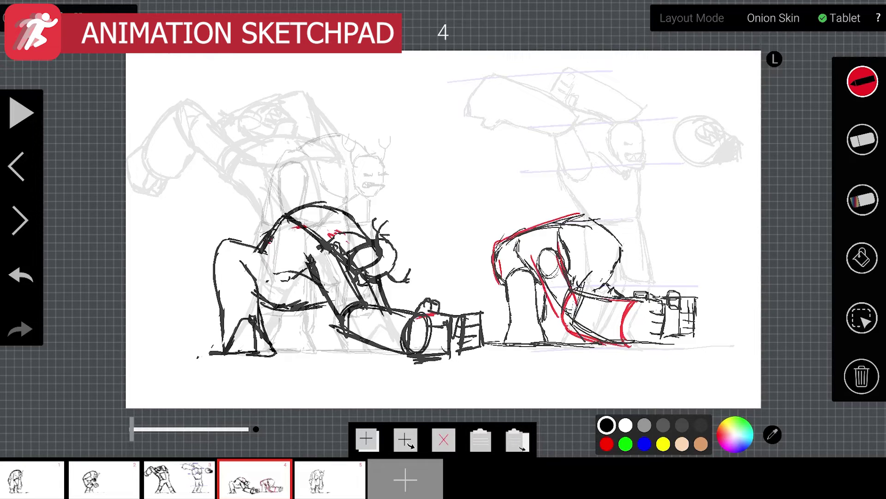
mouse_move(353, 349)
mouse_down()
mouse_move(389, 352)
mouse_move(375, 354)
mouse_up()
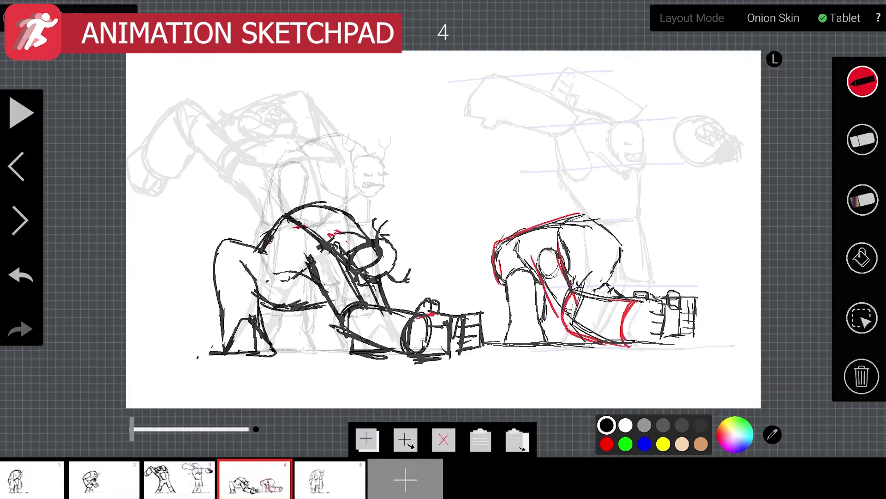
key(e)
drag(428, 325, 426, 335)
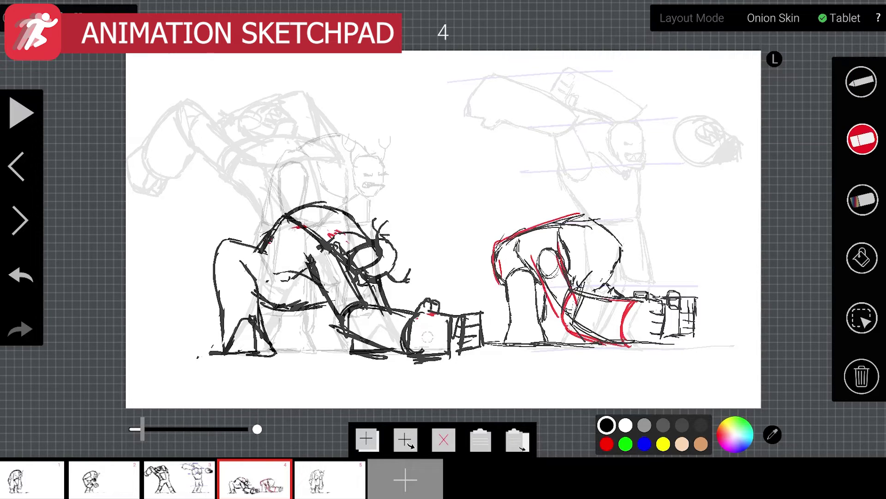
- Thicken the outlines of the smash pose's head, raised rear thigh, back and lower thigh with heavy black strokes
key(p)
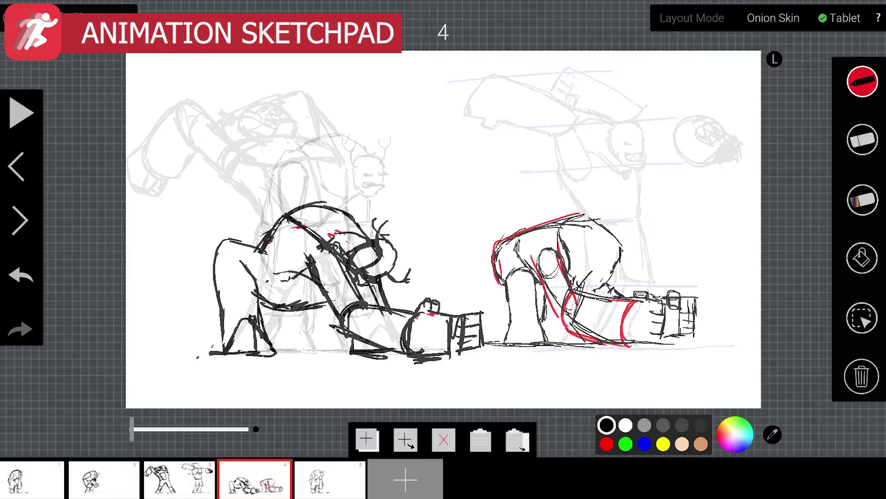
drag(388, 240, 398, 259)
mouse_move(221, 245)
mouse_down()
mouse_move(238, 234)
mouse_move(273, 263)
mouse_up()
mouse_move(218, 273)
mouse_down()
mouse_move(252, 238)
mouse_move(320, 206)
mouse_move(356, 220)
mouse_move(372, 239)
mouse_up()
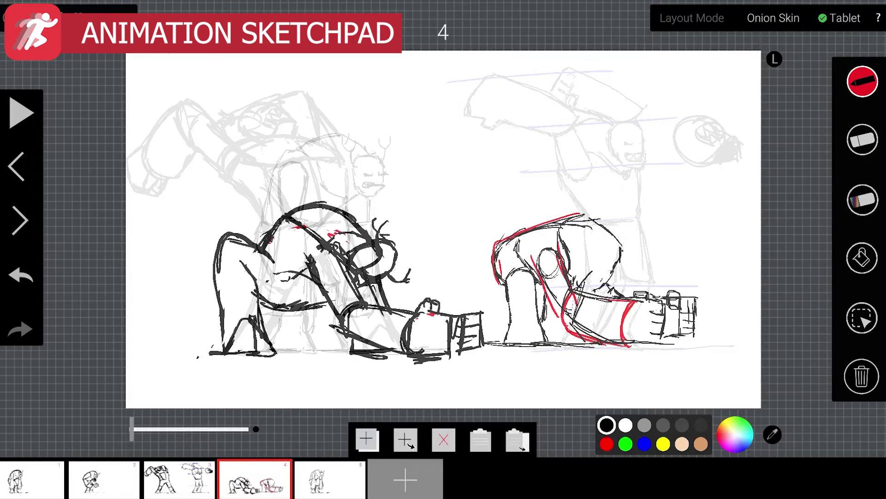
drag(262, 315, 329, 302)
drag(265, 316, 322, 299)
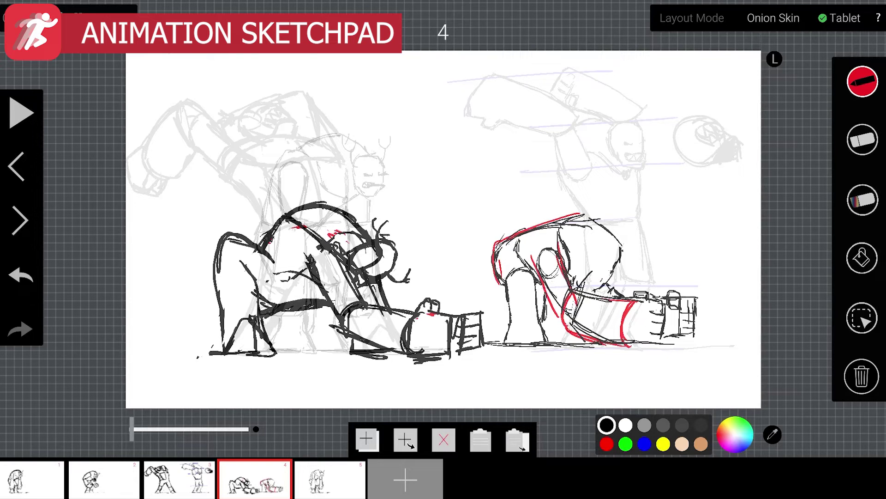
- Thin the belly's underside curve by erasing, and add knuckles and darker finger lines to the smash pose's fist
key(e)
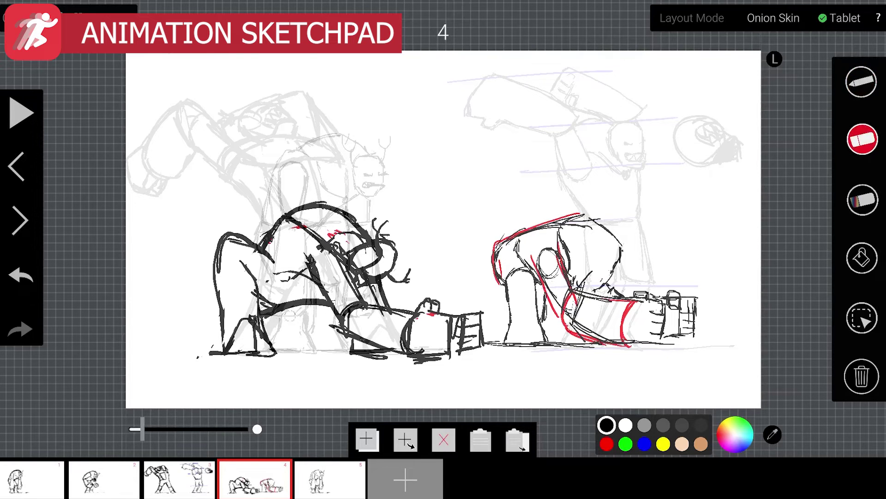
mouse_move(310, 308)
mouse_down()
mouse_move(273, 319)
mouse_move(269, 295)
mouse_move(265, 302)
mouse_up()
key(b)
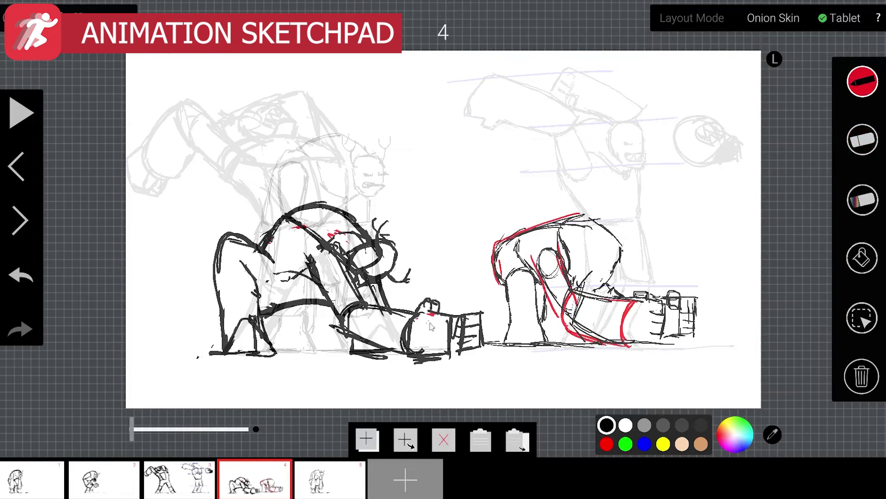
drag(430, 309, 461, 314)
mouse_move(447, 305)
mouse_down()
mouse_move(451, 314)
mouse_move(468, 302)
mouse_move(448, 308)
mouse_up()
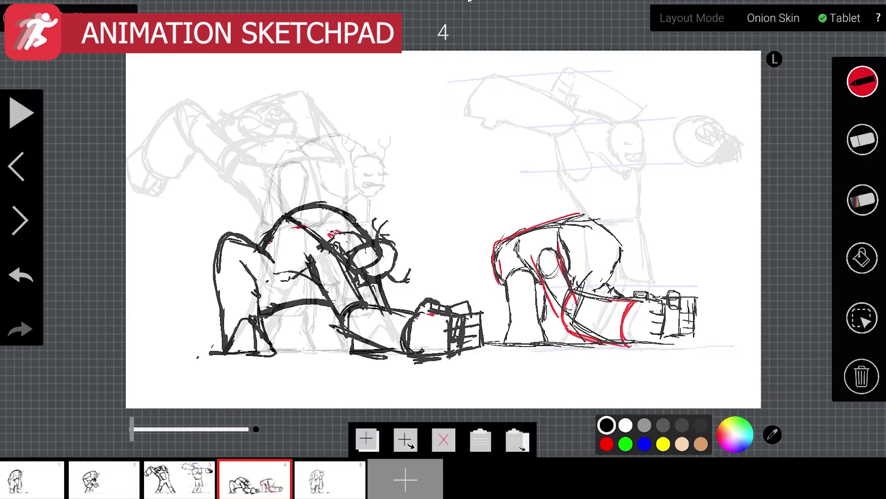
- Flip back and forth through the five key frames to examine how the poses flow into one another
click(184, 482)
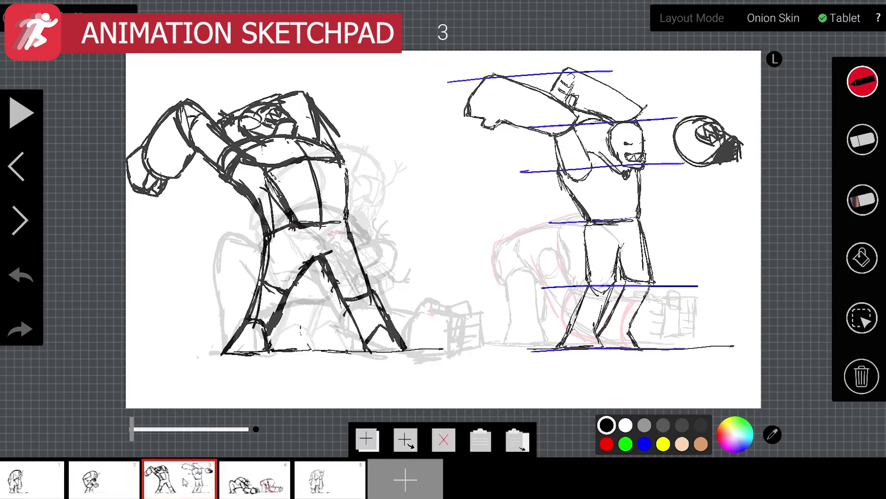
click(231, 479)
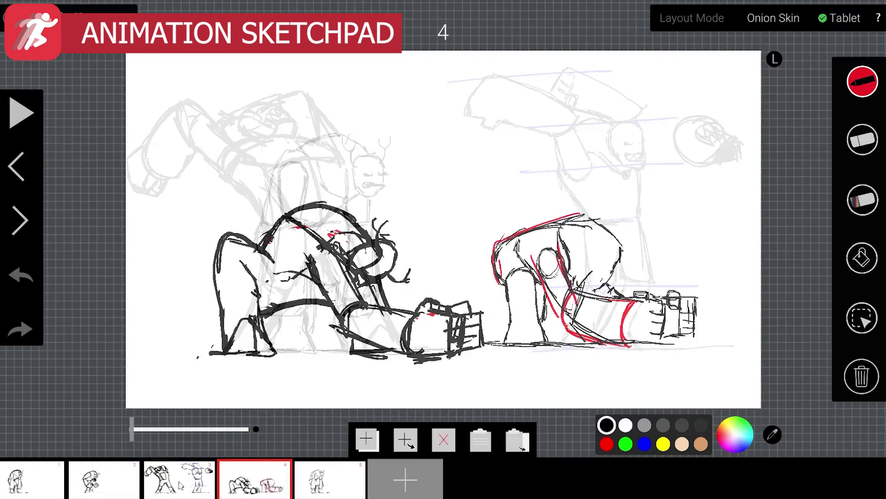
click(138, 485)
click(3, 485)
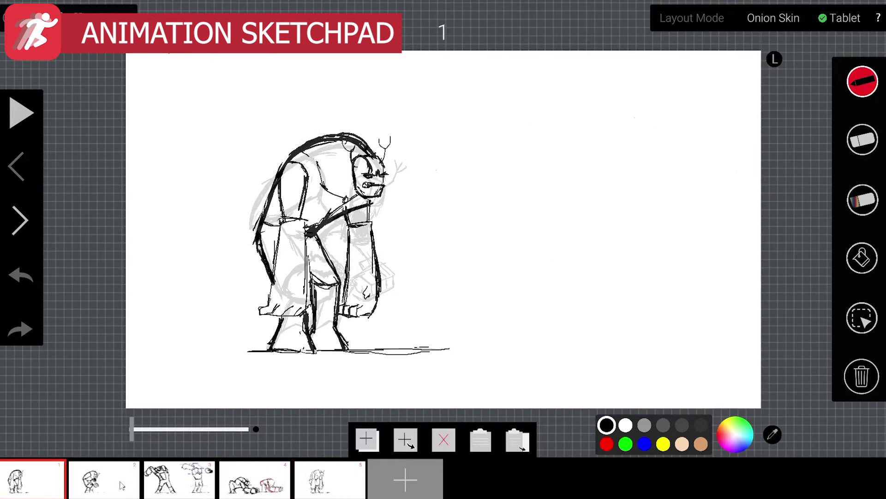
click(106, 484)
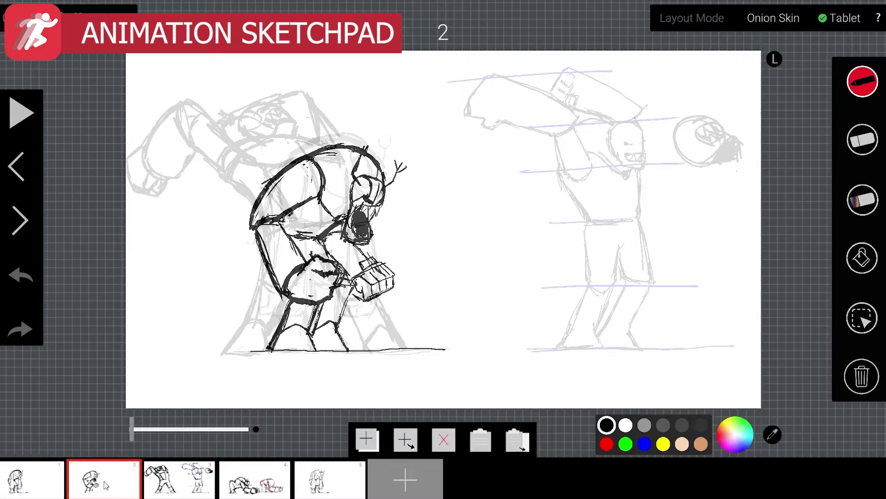
click(168, 485)
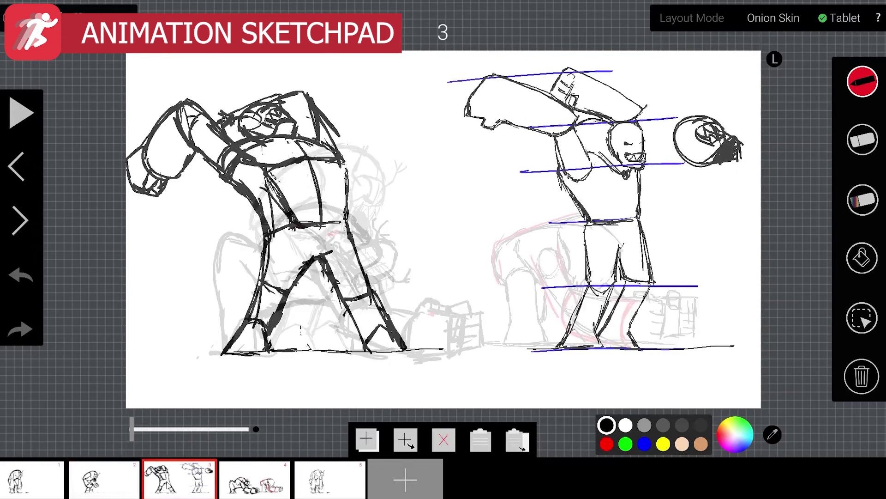
click(261, 493)
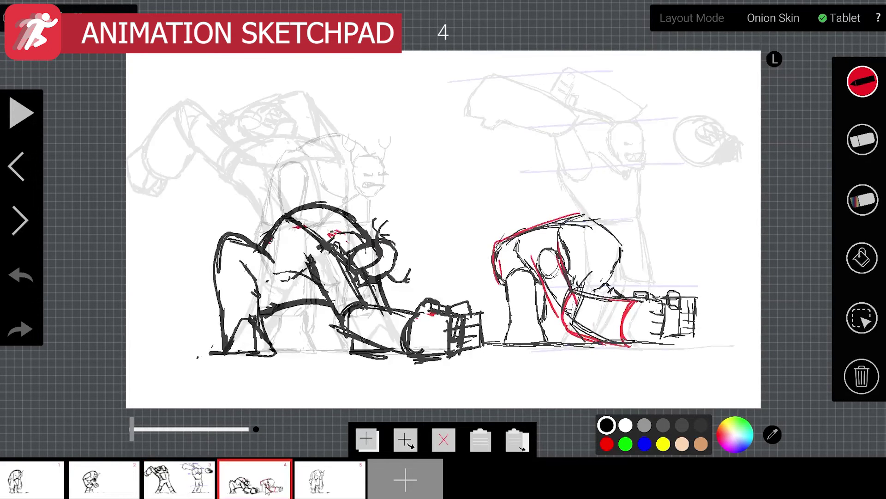
click(323, 489)
click(280, 487)
click(157, 481)
- Duplicate frame 1's standing pose three times
click(49, 482)
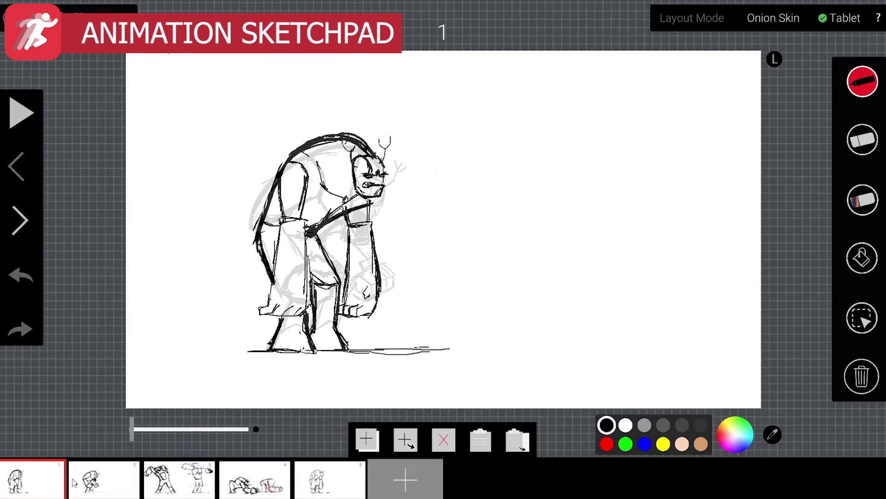
click(370, 442)
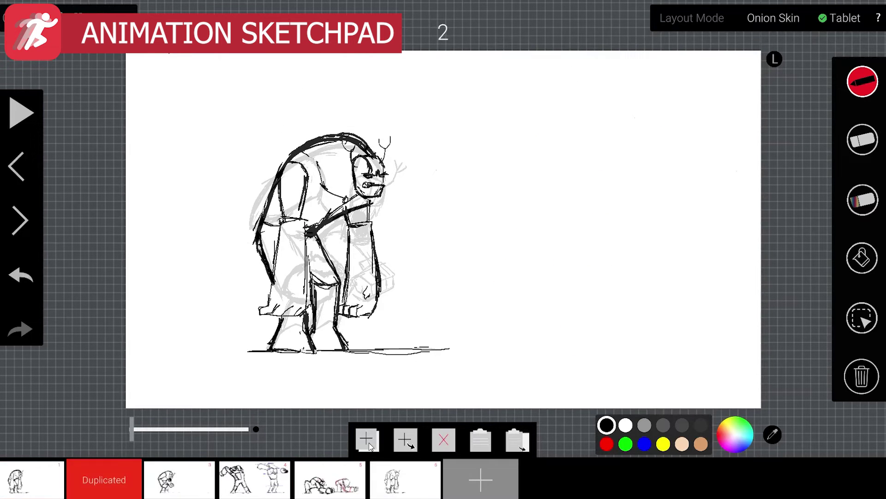
click(369, 442)
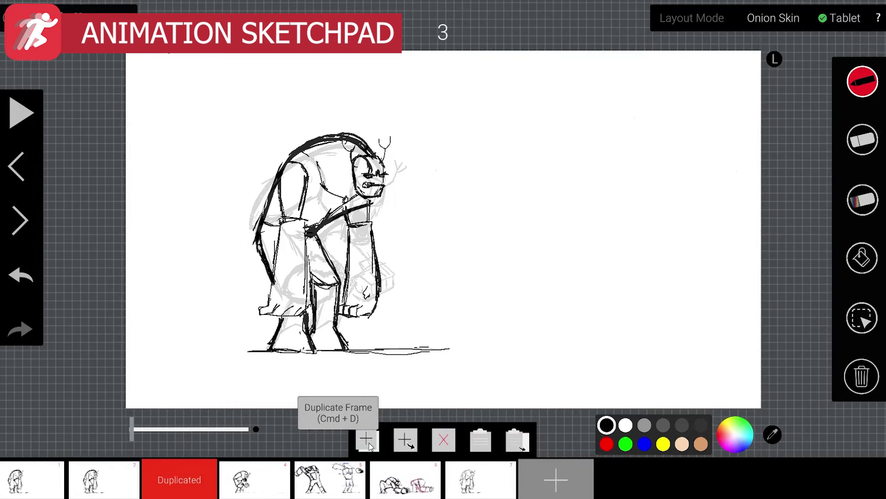
click(369, 442)
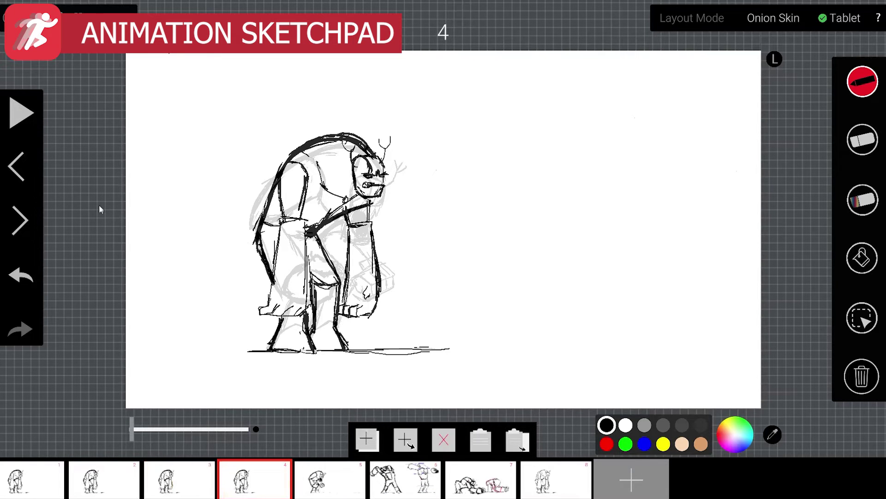
- Play back the animation to check the hold on the standing pose before the crouch
click(24, 115)
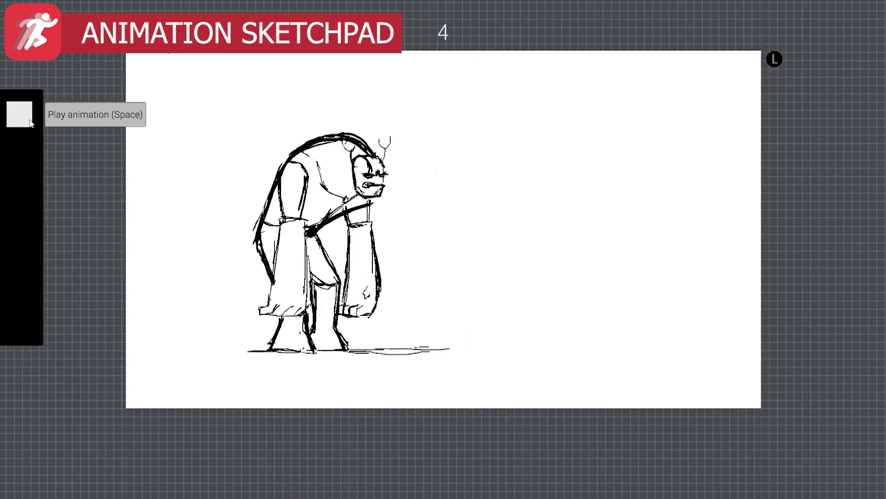
click(30, 123)
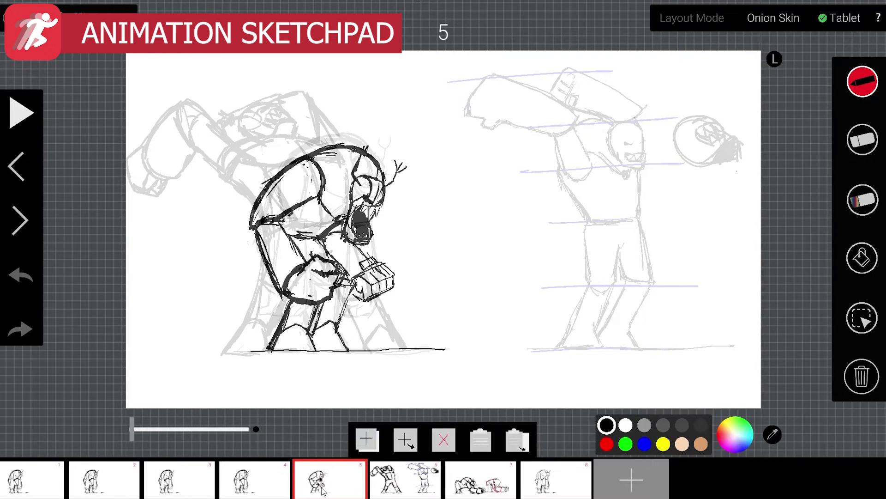
click(277, 491)
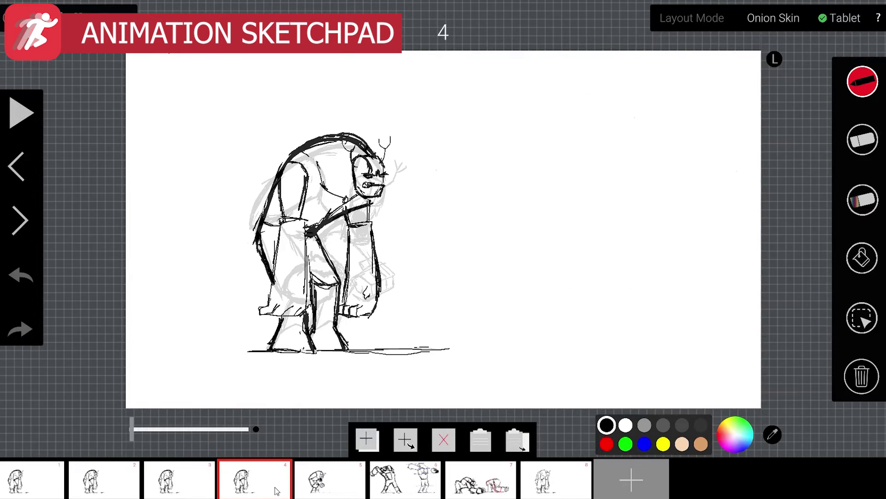
- Duplicate frame 5's crouching pose three times
click(347, 490)
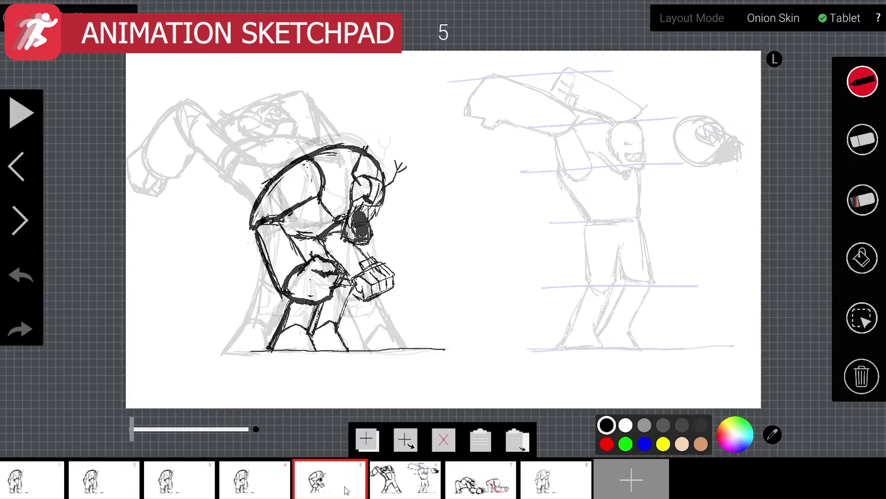
click(363, 441)
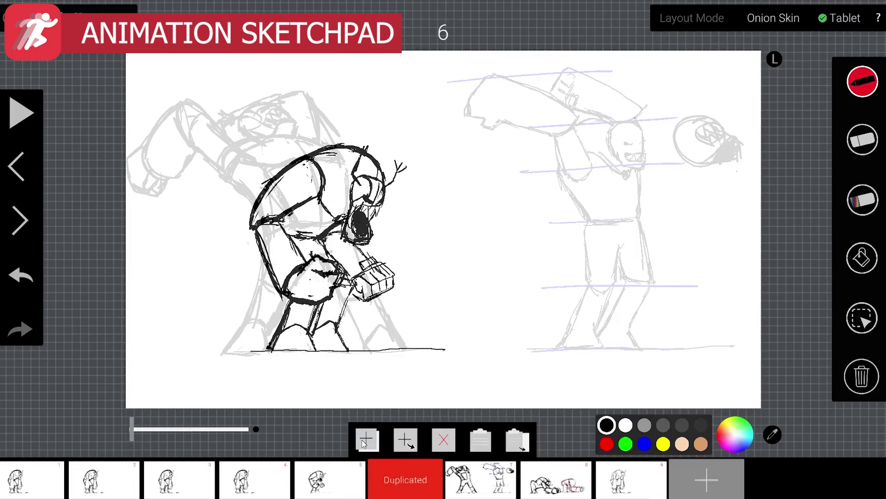
click(363, 440)
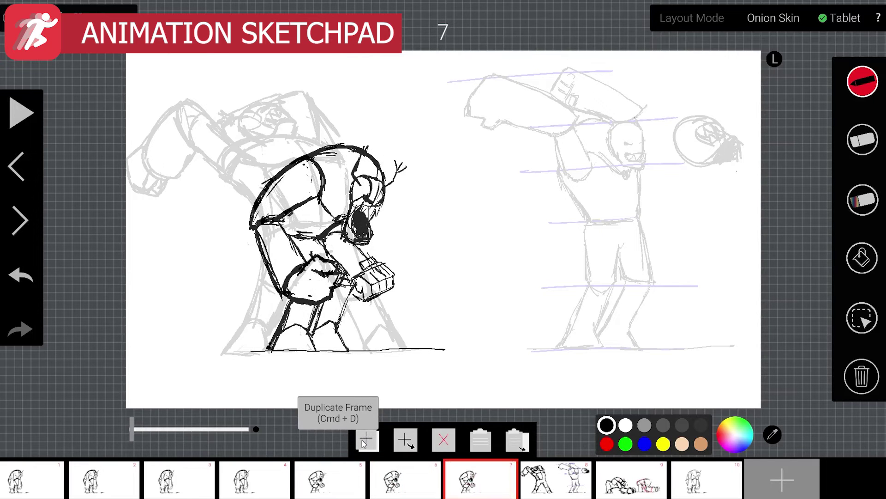
click(362, 439)
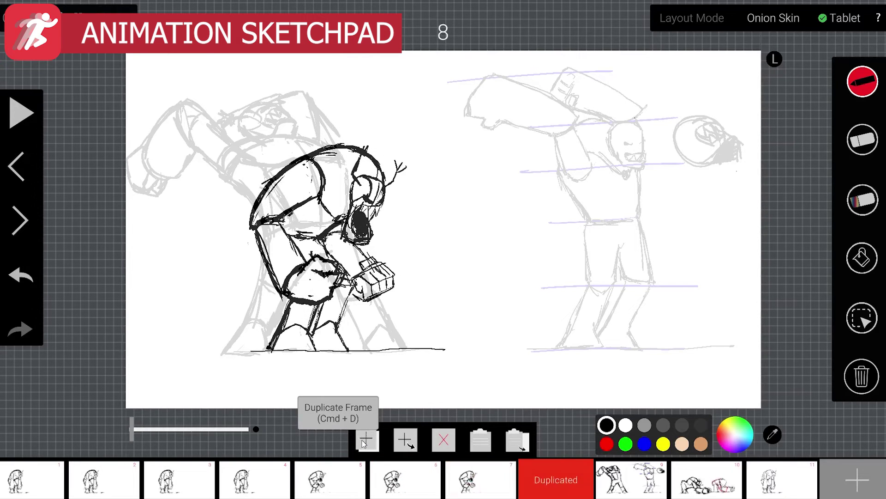
- Erase the reference sketch beside the wind-up pose in frame 9 with an enlarged eraser, and duplicate the cleaned frame
click(626, 489)
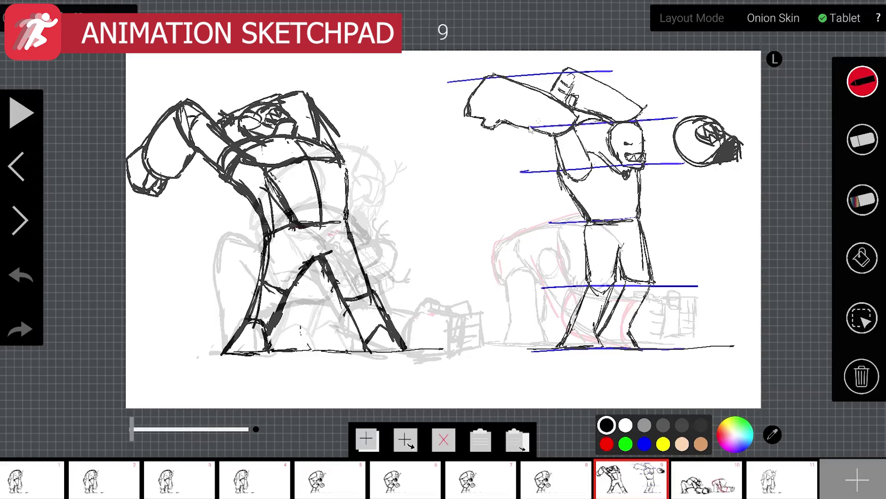
key(e)
key(])
key(])
key(])
key(])
key(])
key(])
key(])
mouse_move(682, 149)
mouse_down()
mouse_move(681, 208)
mouse_move(670, 205)
mouse_move(729, 121)
mouse_move(610, 174)
mouse_move(576, 174)
mouse_move(677, 96)
mouse_move(497, 134)
mouse_move(513, 107)
mouse_move(587, 75)
mouse_move(423, 98)
mouse_move(506, 110)
mouse_move(593, 105)
mouse_move(597, 129)
mouse_move(512, 158)
mouse_move(563, 116)
mouse_move(630, 116)
mouse_move(615, 225)
mouse_move(550, 241)
mouse_move(608, 182)
mouse_move(650, 213)
mouse_move(519, 308)
mouse_move(553, 311)
mouse_move(696, 267)
mouse_move(707, 274)
mouse_move(576, 308)
mouse_move(545, 348)
mouse_move(566, 354)
mouse_move(651, 337)
mouse_move(757, 348)
mouse_move(747, 180)
mouse_move(734, 163)
mouse_move(685, 258)
mouse_move(677, 159)
mouse_up()
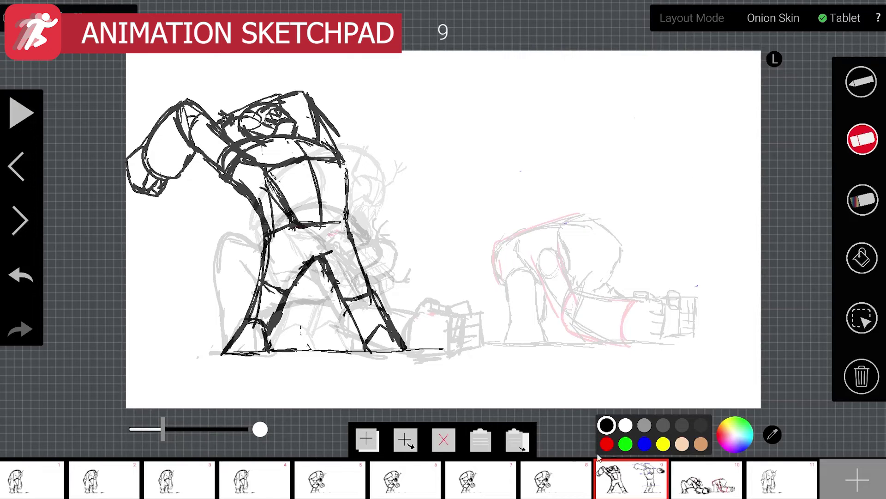
click(363, 443)
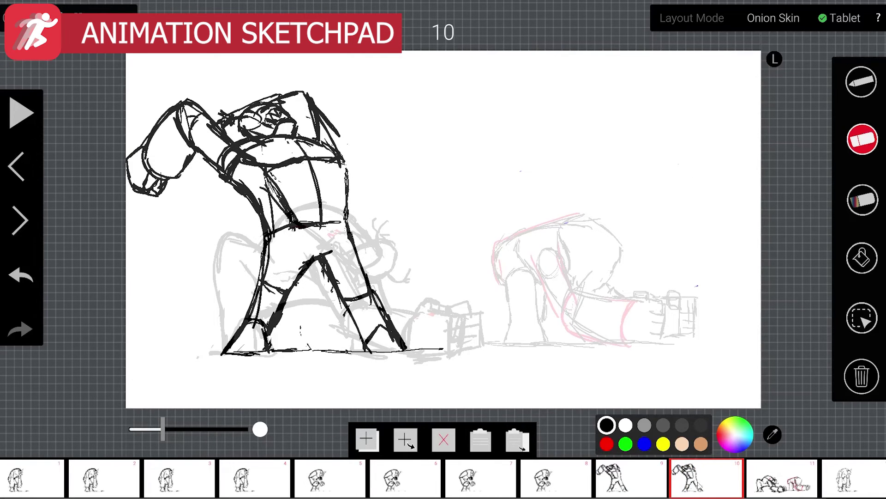
- In frame 11, erase the smash pose's head and feelers and extend the back outline in a curve down toward the forearm
click(797, 480)
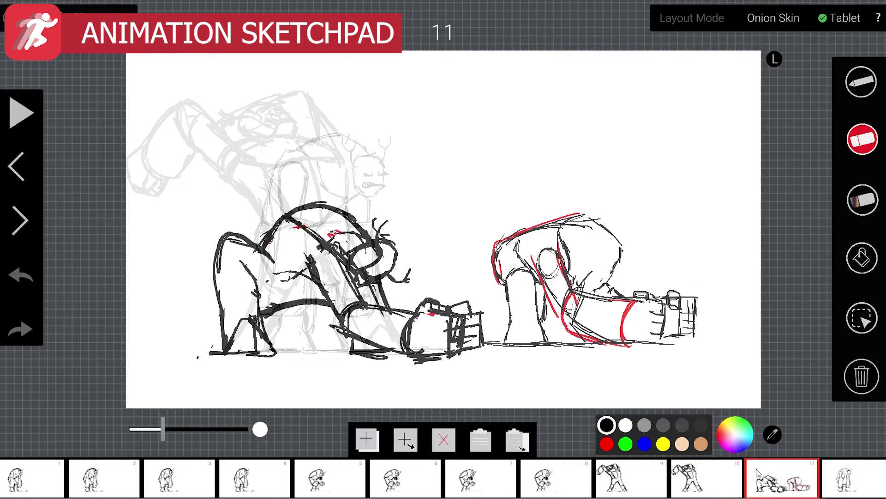
mouse_move(393, 244)
mouse_down()
mouse_move(391, 267)
mouse_move(383, 225)
mouse_move(365, 275)
mouse_move(337, 225)
mouse_move(367, 239)
mouse_move(384, 272)
mouse_move(398, 253)
mouse_move(398, 266)
mouse_move(340, 240)
mouse_up()
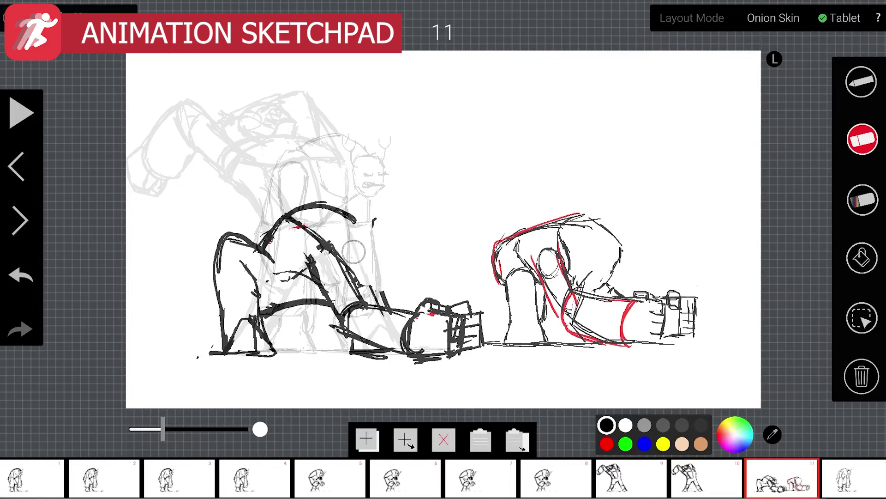
click(861, 82)
mouse_move(353, 218)
mouse_down()
mouse_move(383, 266)
mouse_move(383, 291)
mouse_up()
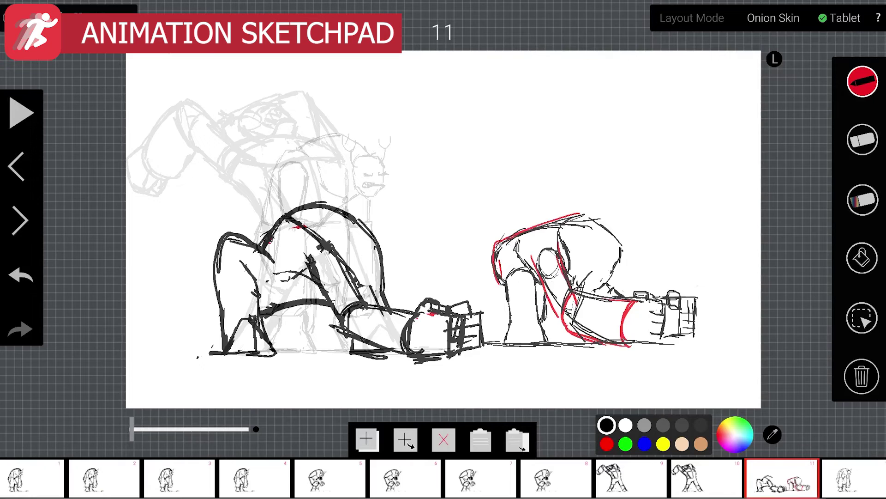
- Redraw the near upper arm's edges and draw a round head tucked low between the arm and the back outline
mouse_move(301, 267)
mouse_down()
mouse_move(314, 240)
mouse_move(321, 251)
mouse_move(349, 257)
mouse_move(361, 284)
mouse_up()
mouse_move(366, 251)
mouse_down()
mouse_move(342, 273)
mouse_move(295, 279)
mouse_up()
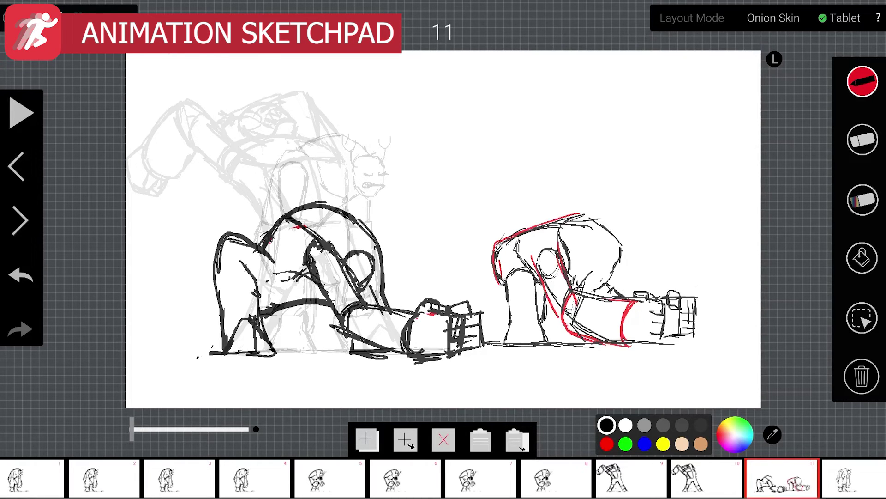
drag(342, 260, 372, 286)
drag(367, 253, 359, 272)
drag(380, 257, 376, 276)
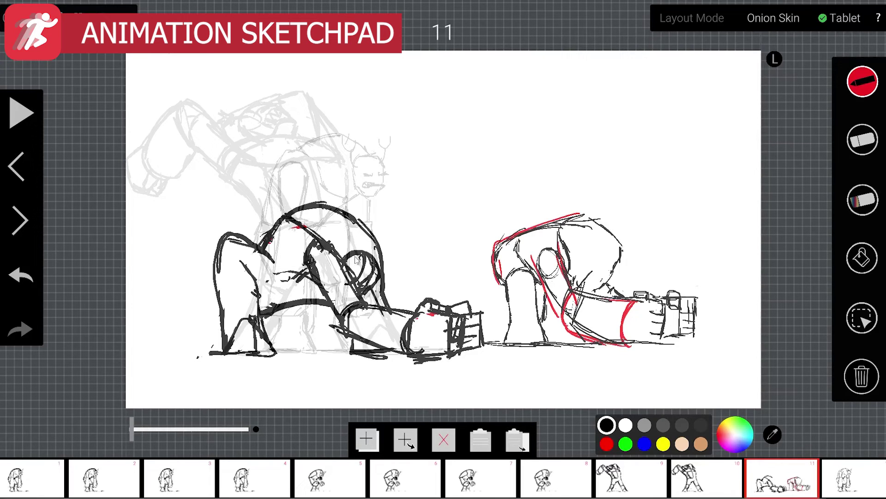
- Add the feelers to the smash pose's lowered head and darken the rear foot's outlines
drag(365, 221, 367, 238)
drag(399, 270, 412, 259)
mouse_move(262, 314)
mouse_down()
mouse_move(273, 353)
mouse_move(229, 354)
mouse_up()
drag(238, 352, 267, 352)
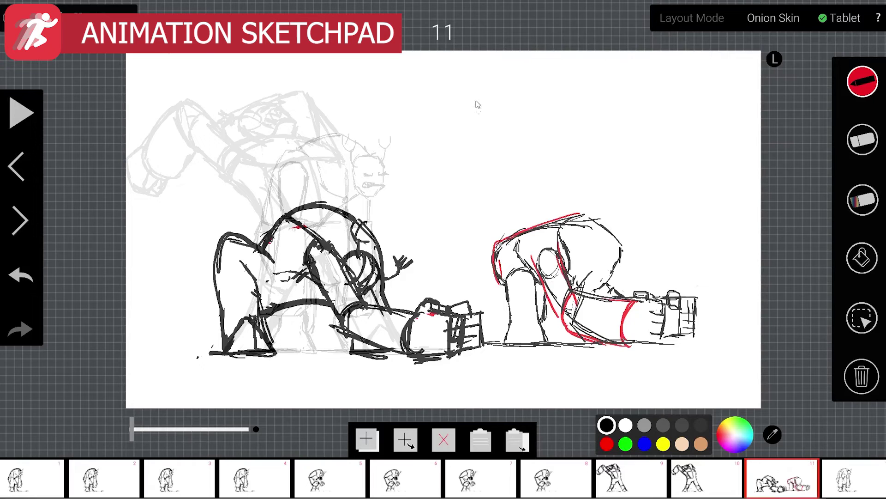
- Erase the original reference sketch beside the smash pose in frame 11 and duplicate the cleaned frame
key(e)
mouse_move(596, 220)
mouse_down()
mouse_move(571, 308)
mouse_move(557, 218)
mouse_move(541, 189)
mouse_move(510, 256)
mouse_move(518, 354)
mouse_up()
mouse_move(564, 296)
mouse_down()
mouse_move(616, 267)
mouse_move(610, 348)
mouse_move(644, 307)
mouse_up()
drag(654, 355, 657, 343)
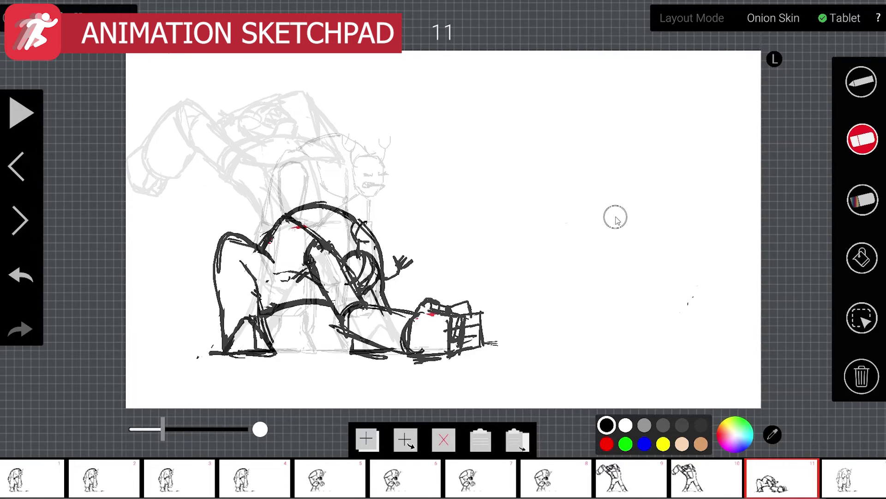
mouse_move(669, 265)
mouse_down()
mouse_move(706, 301)
mouse_move(704, 294)
mouse_move(685, 307)
mouse_up()
click(403, 447)
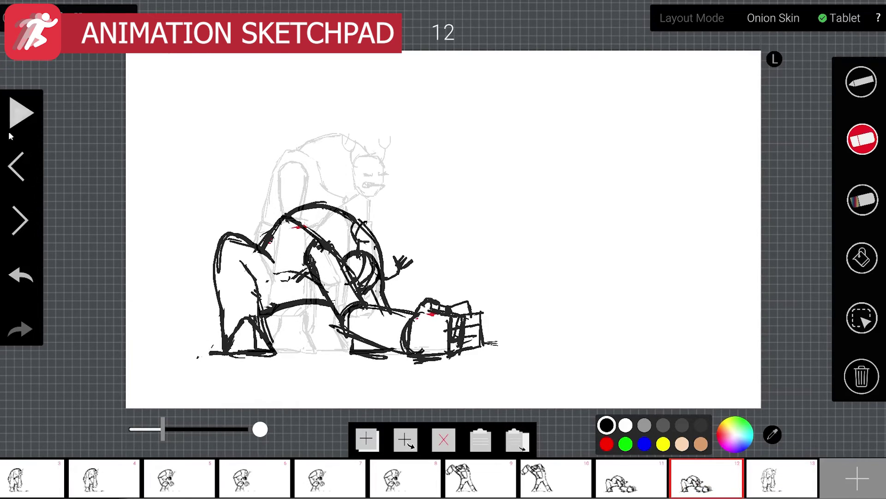
- Play back the animation to check its timing, and duplicate frame 12's smash pose once more
click(20, 114)
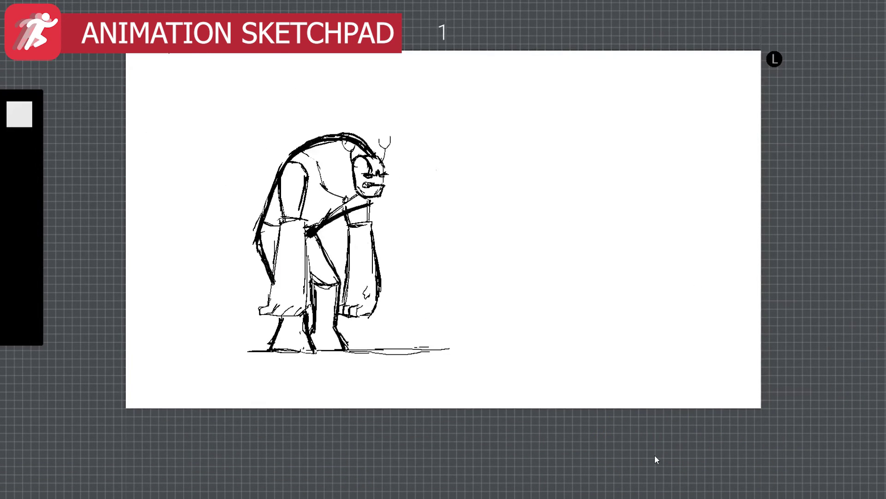
click(21, 117)
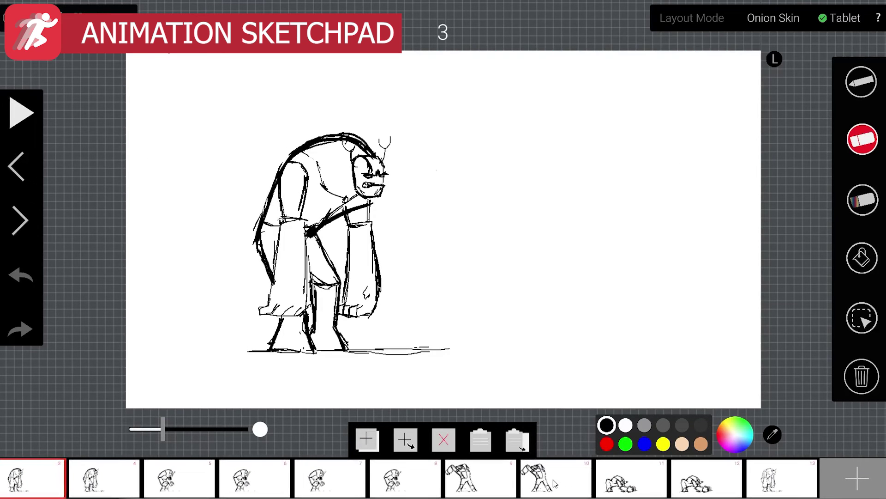
click(591, 483)
click(650, 483)
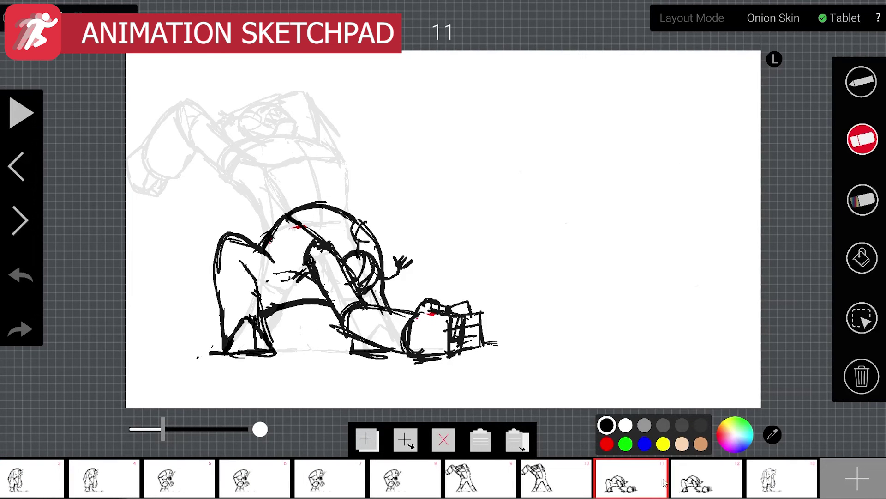
click(698, 487)
click(376, 441)
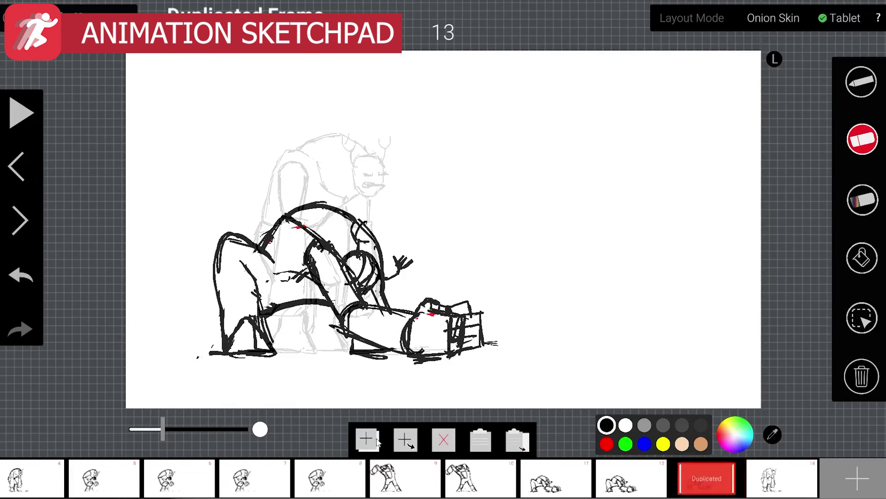
- Duplicate the smash pose from frame 13 once more and delete the old upright-pose frame at the end of the sequence
click(369, 439)
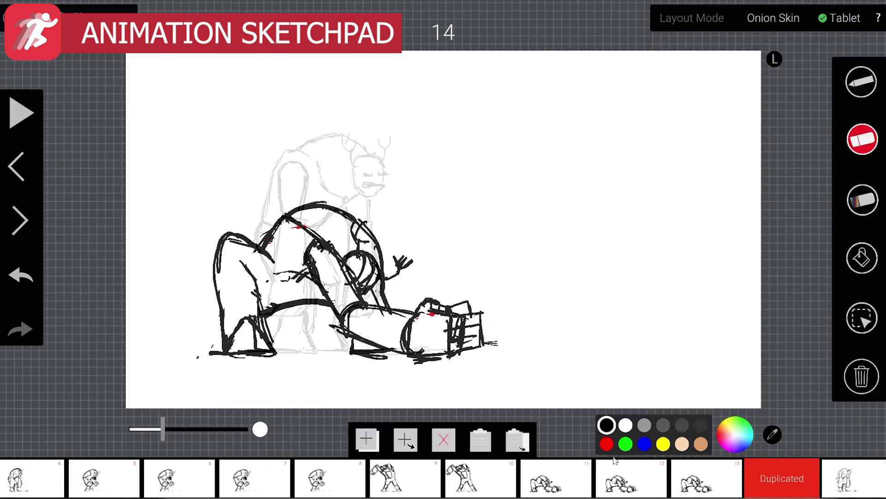
click(866, 484)
click(452, 446)
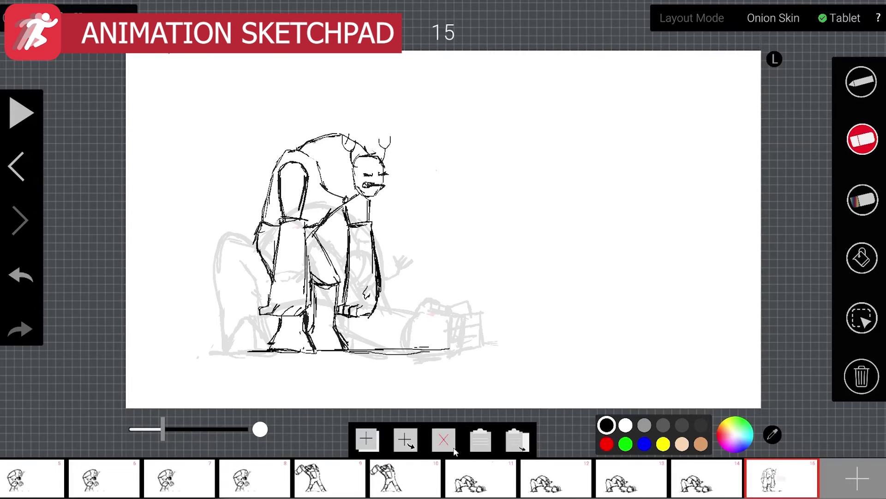
click(55, 476)
click(781, 476)
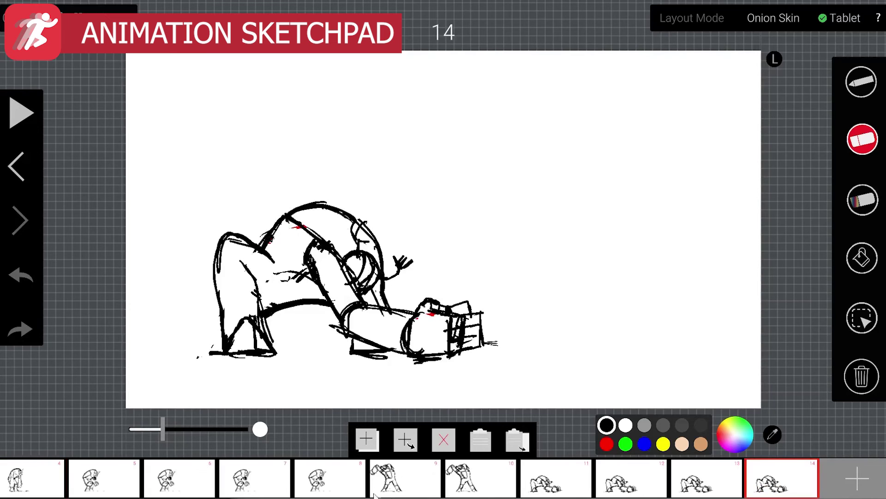
- Copy the darker upright pose from frame 4 and paste it into a new frame 15 at the end
click(39, 490)
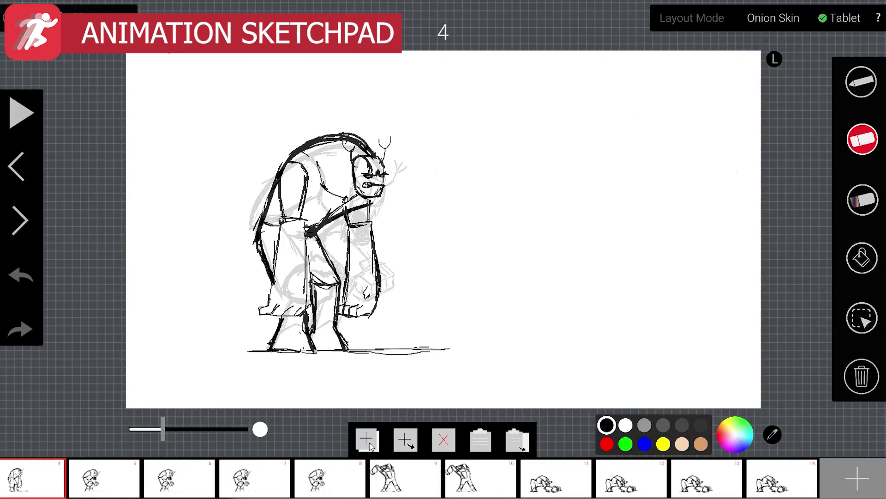
click(480, 439)
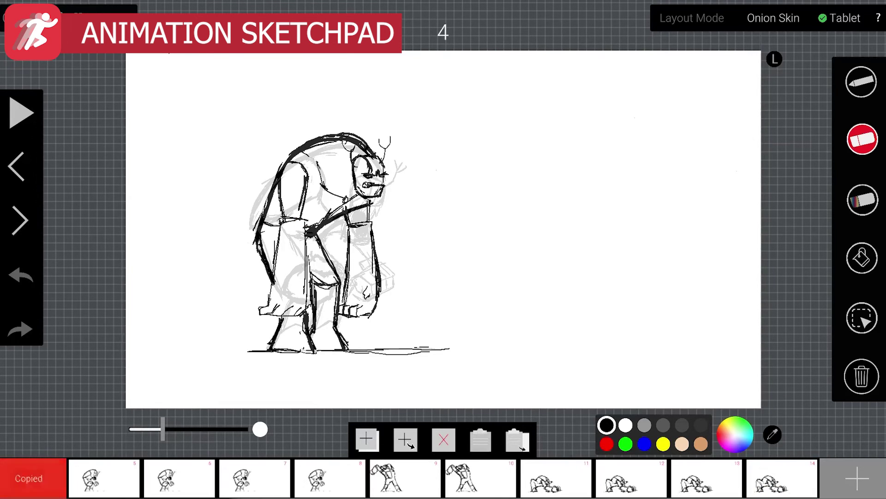
click(849, 478)
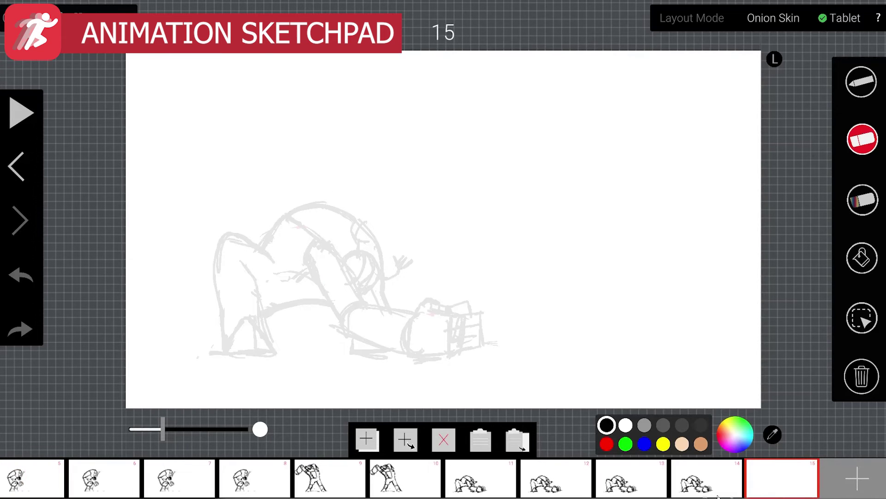
click(518, 440)
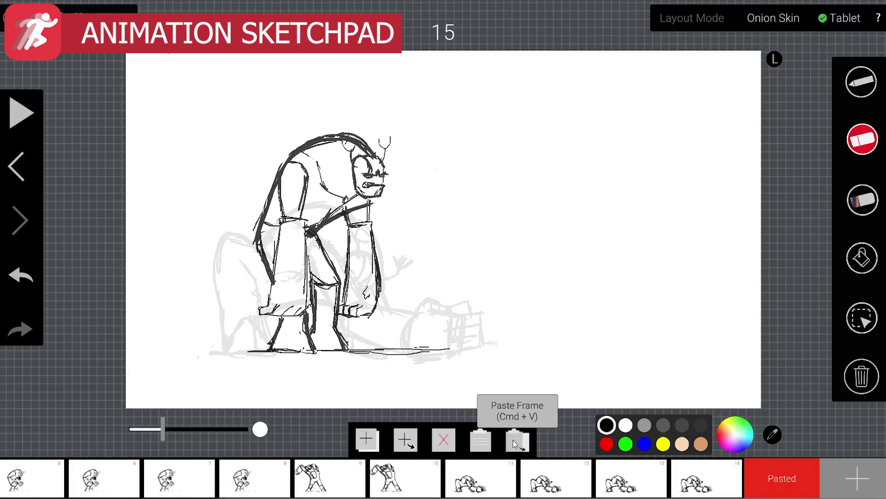
- Duplicate frame 14's smash pose to hold it one frame longer and play back the animation to check the timing
click(699, 493)
click(598, 487)
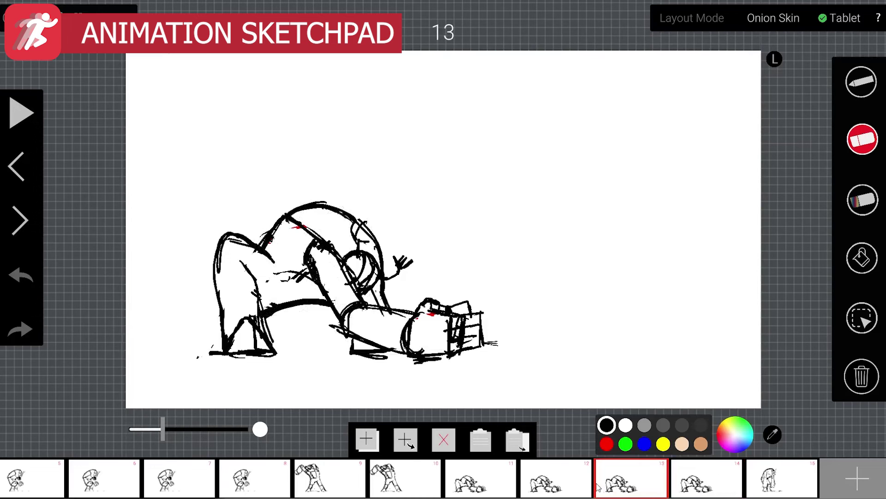
click(711, 488)
click(379, 441)
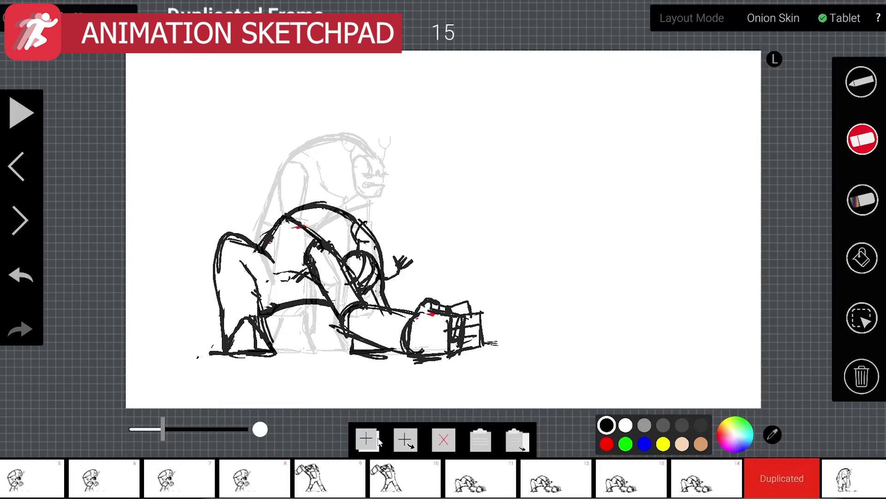
click(21, 114)
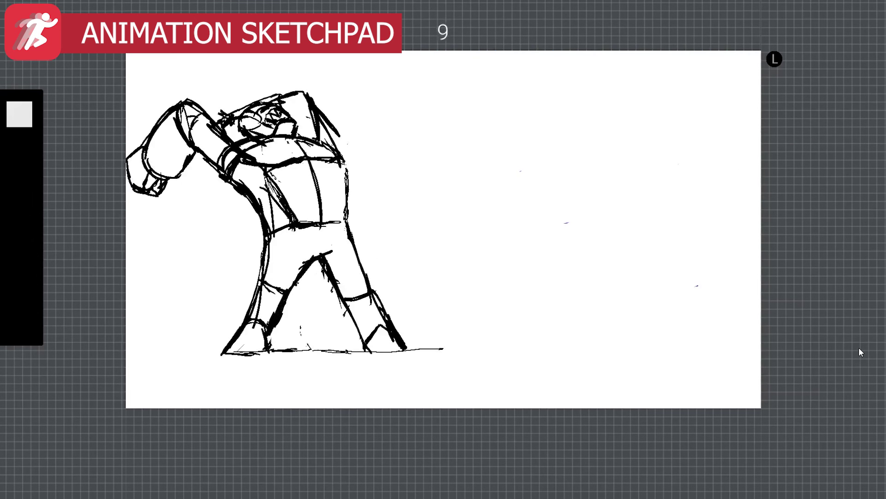
key(space)
- Strengthen the chest line, the near arm's outline and the forearm cuffs on frame 1's upright pose with the pen
click(53, 476)
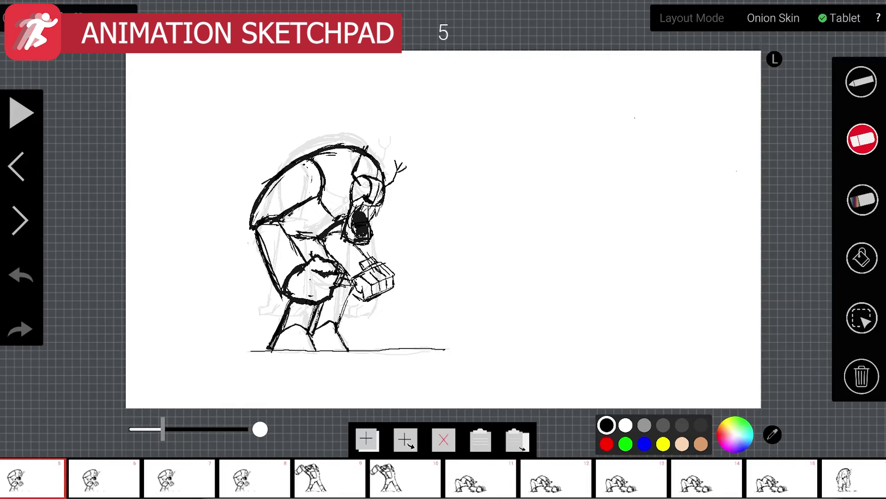
scroll(443, 478, down, 1)
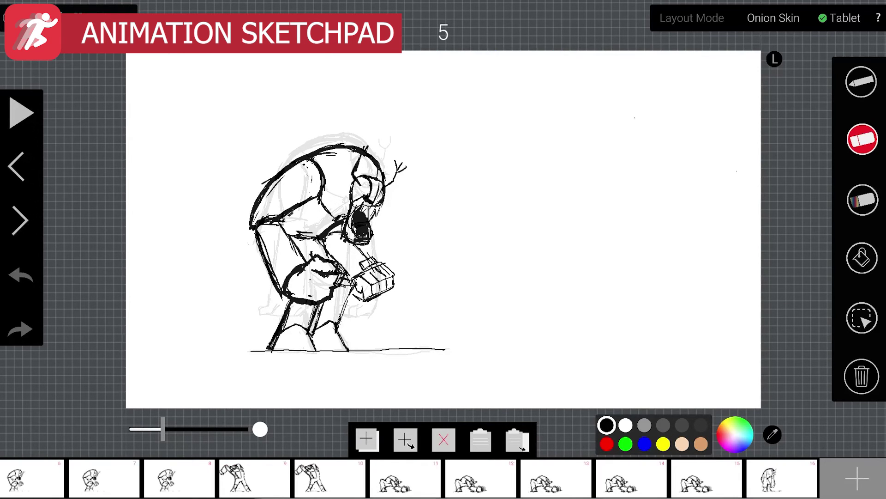
scroll(50, 488, up, 5)
click(50, 488)
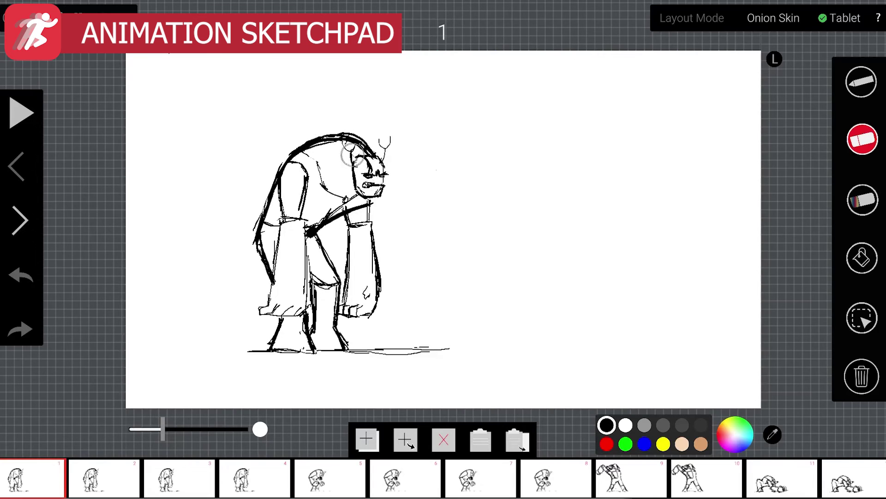
key(b)
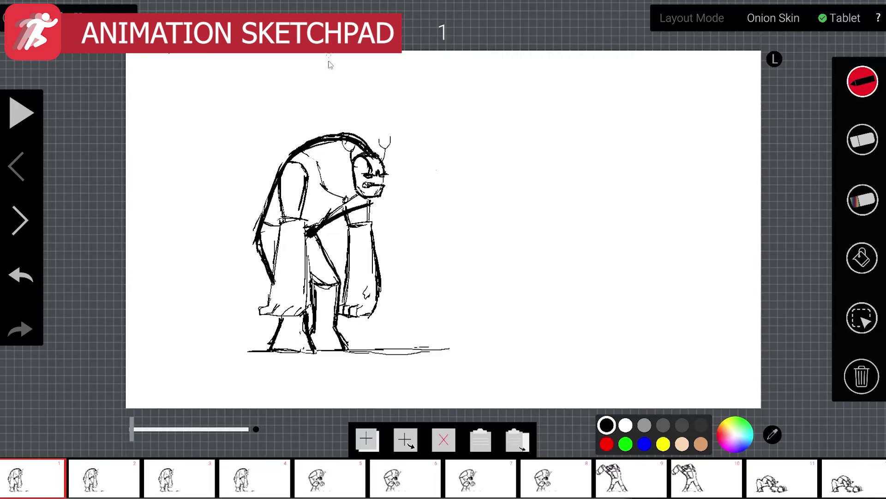
mouse_move(270, 213)
mouse_down()
mouse_move(307, 150)
mouse_move(328, 199)
mouse_move(343, 197)
mouse_up()
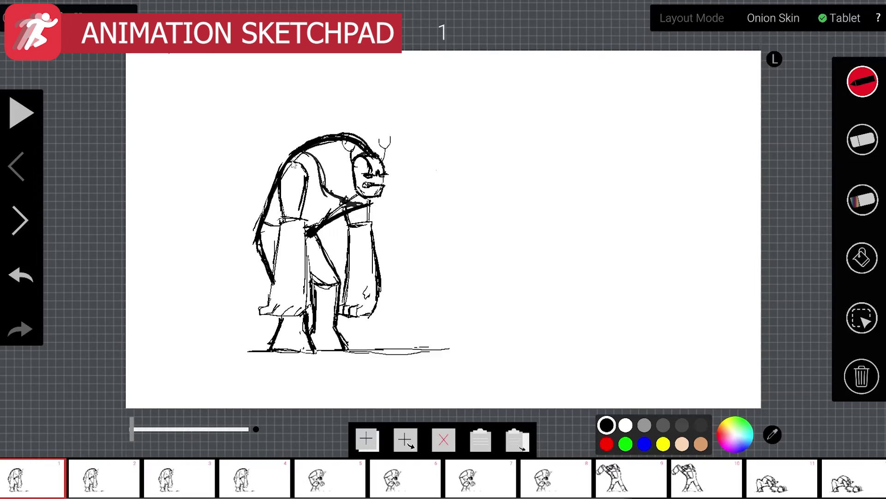
mouse_move(280, 226)
mouse_down()
mouse_move(267, 318)
mouse_move(268, 310)
mouse_up()
drag(283, 229, 301, 223)
drag(306, 191, 305, 225)
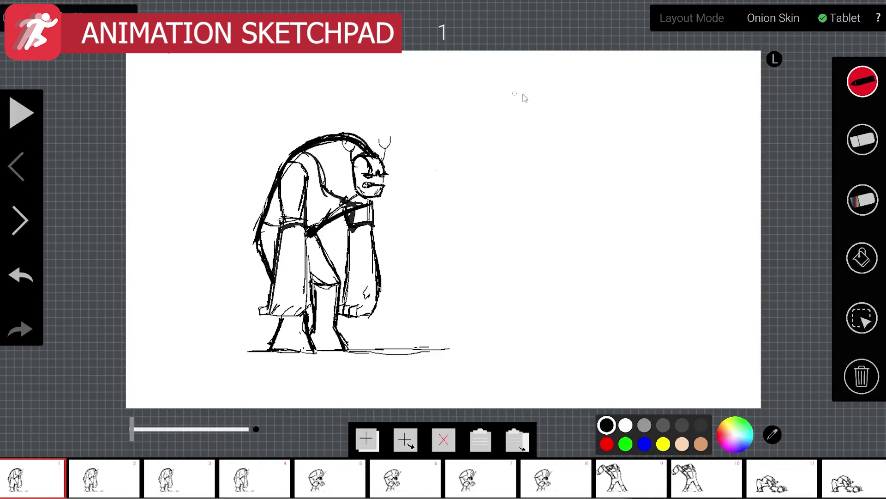
- Sketch a tilted cylinder torso with two simple legs in the empty area beside frame 1's creature
mouse_move(492, 157)
mouse_down()
mouse_move(554, 98)
mouse_move(604, 116)
mouse_up()
mouse_move(548, 97)
mouse_down()
mouse_move(581, 140)
mouse_move(524, 187)
mouse_up()
drag(493, 157, 531, 184)
mouse_move(580, 138)
mouse_down()
mouse_move(604, 144)
mouse_move(608, 121)
mouse_up()
mouse_move(588, 157)
mouse_down()
mouse_move(562, 187)
mouse_move(541, 184)
mouse_up()
drag(492, 159, 500, 230)
mouse_move(528, 184)
mouse_down()
mouse_move(531, 231)
mouse_move(495, 283)
mouse_move(517, 289)
mouse_move(533, 278)
mouse_up()
drag(534, 231, 538, 301)
mouse_move(530, 199)
mouse_down()
mouse_move(552, 209)
mouse_move(554, 222)
mouse_up()
drag(540, 215, 564, 240)
mouse_move(563, 185)
mouse_down()
mouse_move(587, 237)
mouse_move(565, 298)
mouse_up()
mouse_move(563, 241)
mouse_down()
mouse_move(544, 281)
mouse_move(573, 281)
mouse_move(549, 290)
mouse_move(582, 287)
mouse_up()
- Draw perspective ground lines beneath the side sketch's feet and erase the whole side sketch
drag(454, 294, 655, 293)
drag(521, 294, 413, 323)
mouse_move(564, 296)
mouse_down()
mouse_move(476, 324)
mouse_move(508, 331)
mouse_up()
drag(622, 298, 549, 331)
drag(426, 315, 646, 313)
drag(439, 304, 657, 302)
drag(515, 291, 650, 292)
drag(595, 292, 671, 292)
mouse_move(525, 205)
mouse_down()
mouse_move(554, 223)
mouse_move(560, 243)
mouse_up()
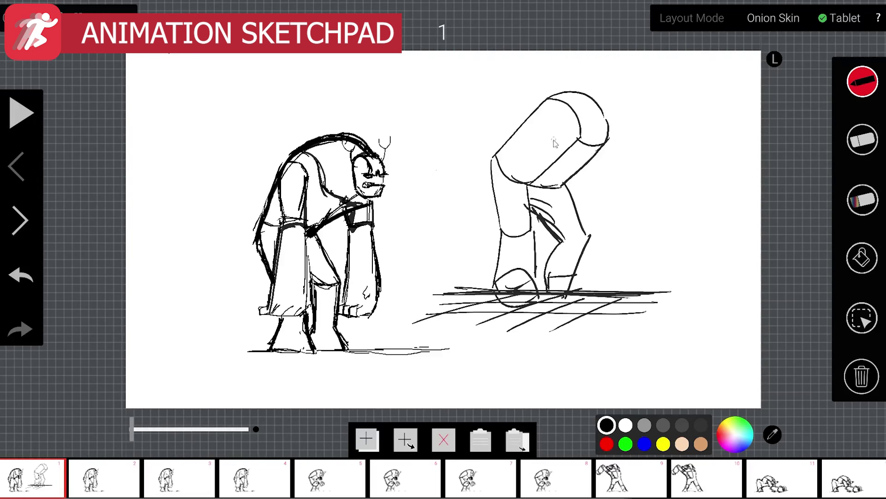
key(e)
mouse_move(545, 153)
mouse_down()
mouse_move(556, 202)
mouse_move(505, 316)
mouse_move(501, 168)
mouse_move(473, 253)
mouse_move(422, 307)
mouse_move(613, 290)
mouse_move(578, 325)
mouse_move(604, 345)
mouse_move(573, 328)
mouse_move(637, 218)
mouse_move(604, 202)
mouse_move(562, 218)
mouse_move(537, 202)
mouse_move(629, 121)
mouse_move(617, 105)
mouse_move(547, 134)
mouse_move(522, 124)
mouse_move(585, 79)
mouse_move(506, 325)
mouse_move(458, 305)
mouse_move(415, 319)
mouse_up()
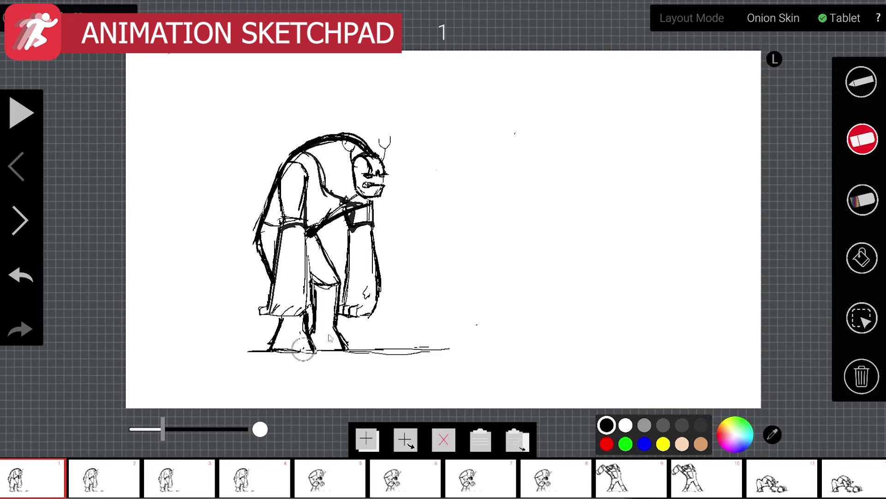
- Delete the three upright-pose copies in frames 2 to 4, keeping only the redrawn frame 1
click(126, 487)
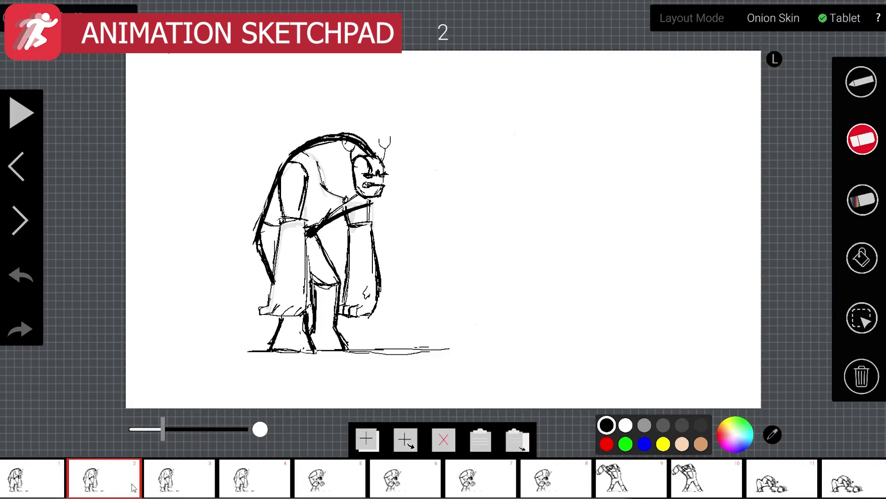
click(41, 490)
click(101, 485)
click(443, 439)
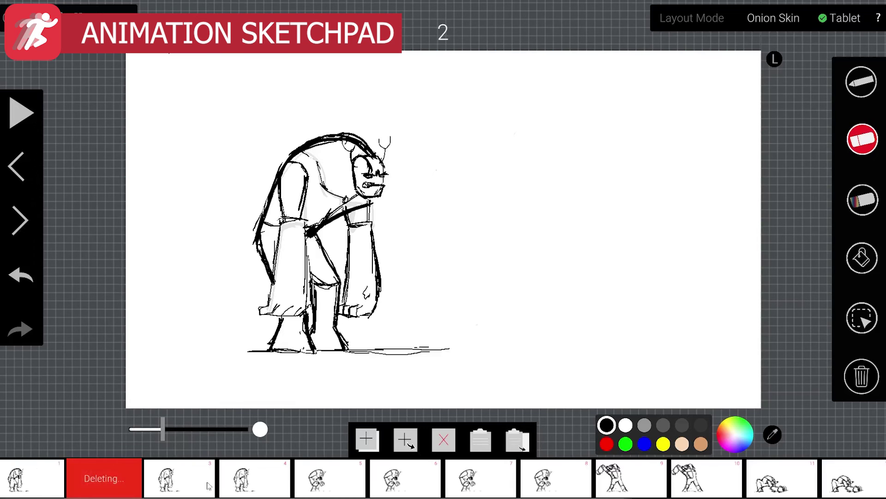
click(177, 485)
click(450, 439)
click(122, 485)
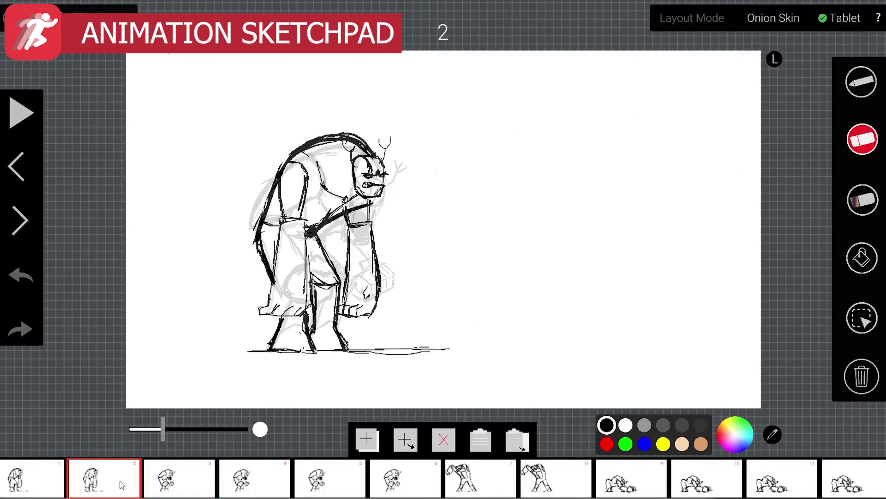
click(452, 441)
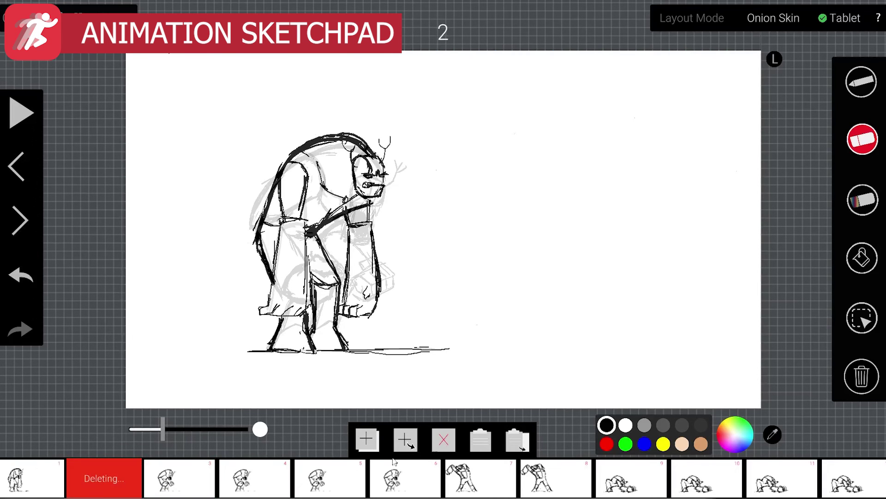
click(33, 485)
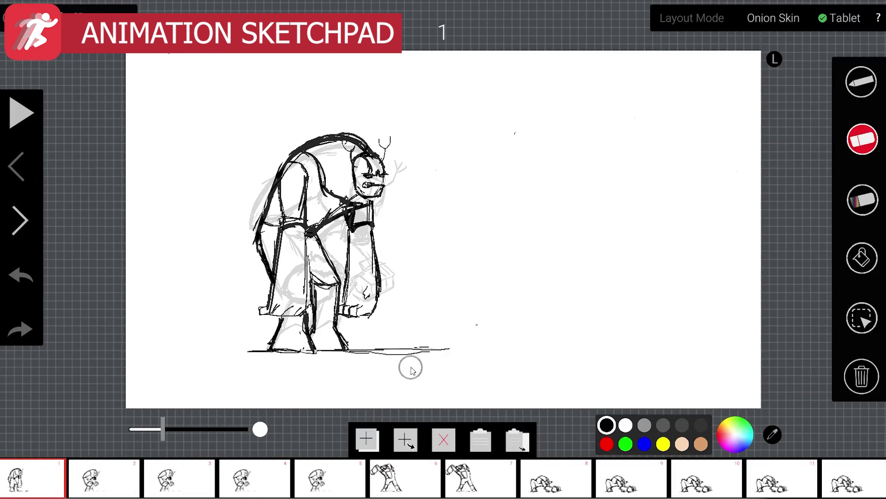
- Select the head and feelers on frame 1's upright pose, enlarge them slightly and shift them a little lower
click(196, 474)
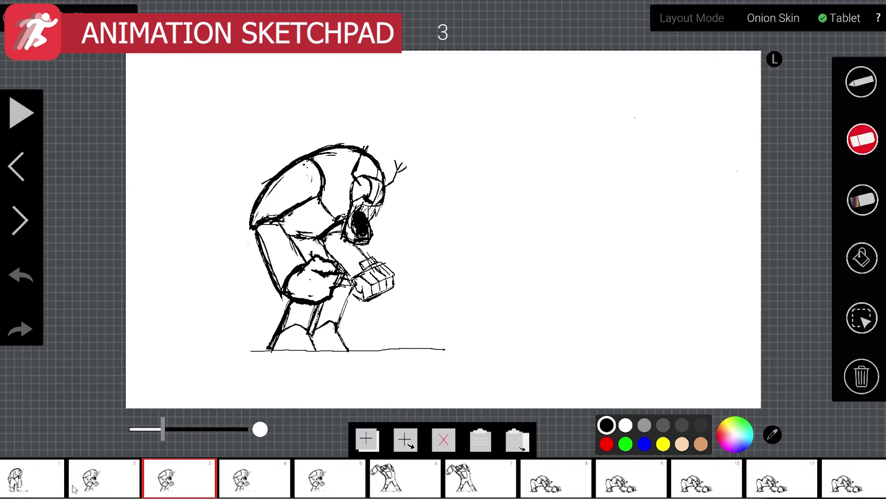
click(40, 486)
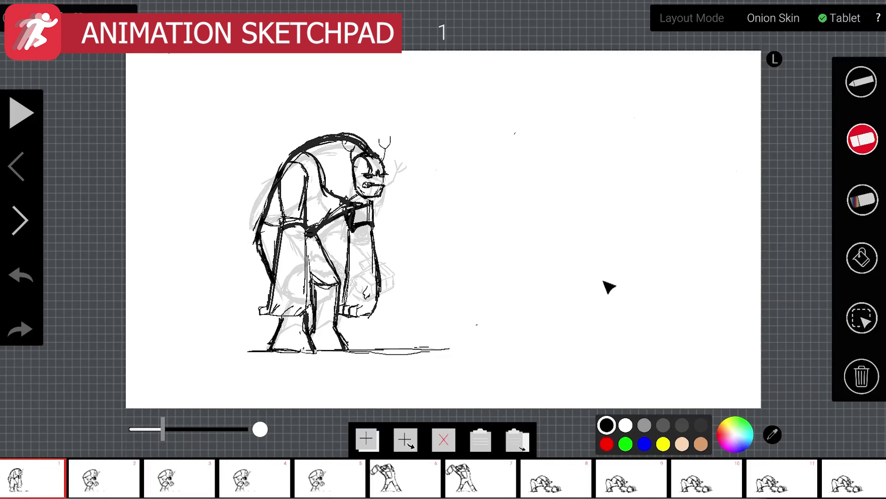
click(861, 317)
drag(342, 122, 419, 206)
drag(382, 167, 380, 166)
drag(415, 202, 418, 205)
drag(392, 179, 392, 182)
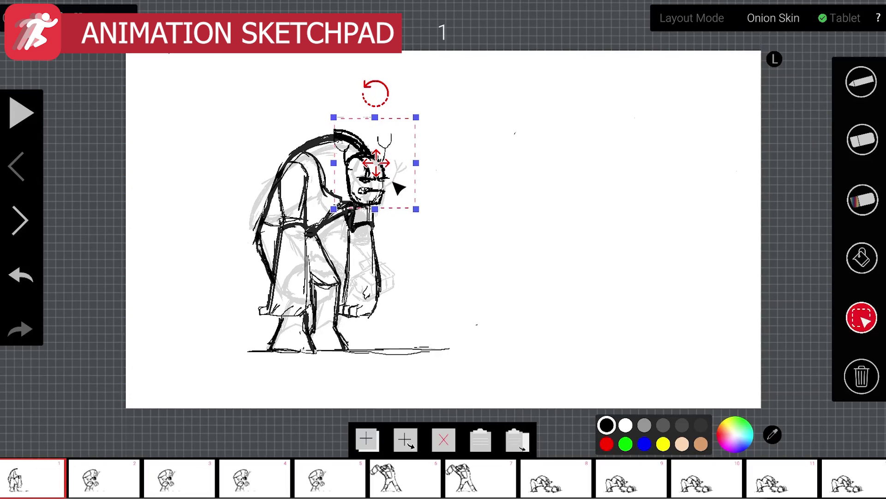
mouse_move(396, 174)
mouse_down()
mouse_move(392, 198)
mouse_move(435, 215)
mouse_move(391, 205)
mouse_move(393, 180)
mouse_up()
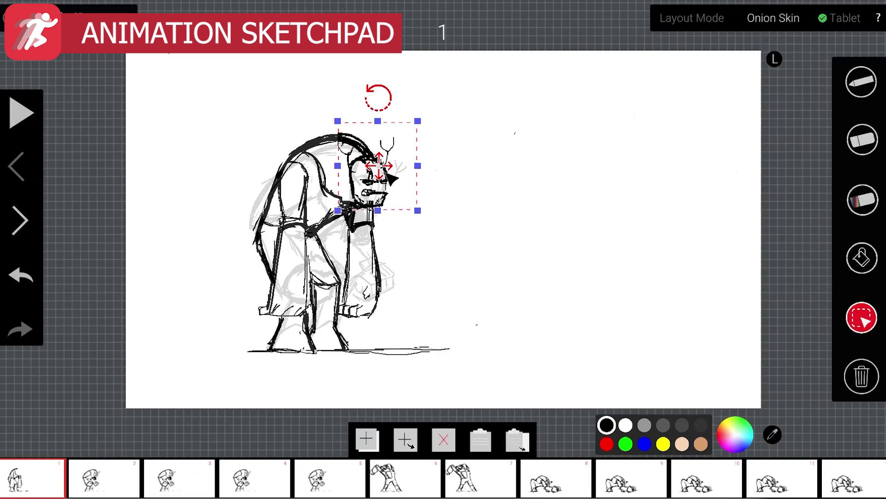
click(441, 223)
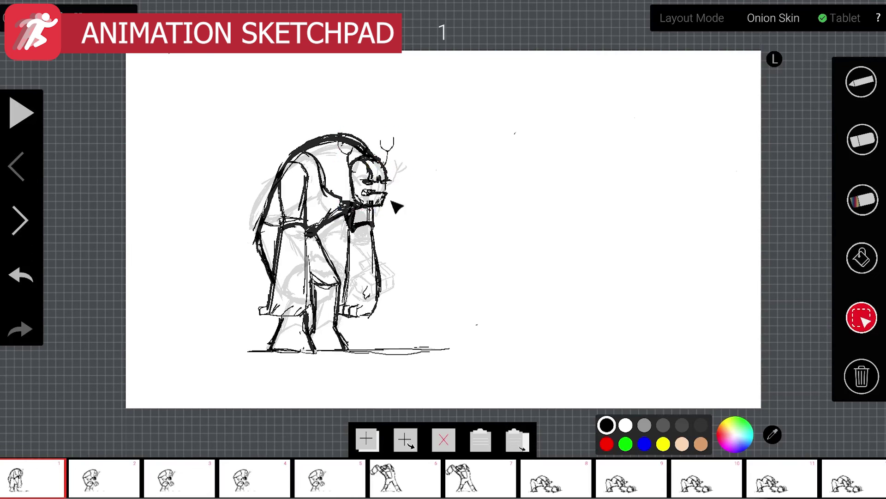
- Flip between frames 1 and 2 to compare the poses, and duplicate frame 1's upright pose three times
click(105, 482)
click(36, 489)
click(107, 483)
click(51, 485)
click(101, 480)
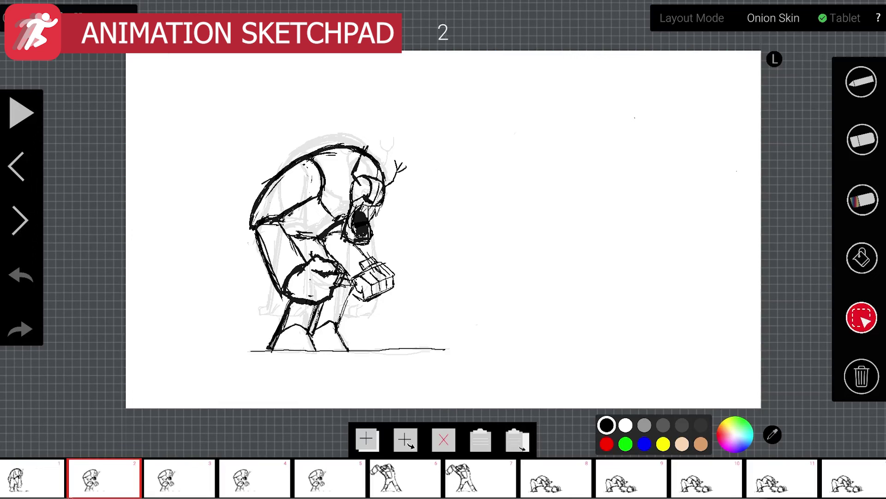
click(60, 491)
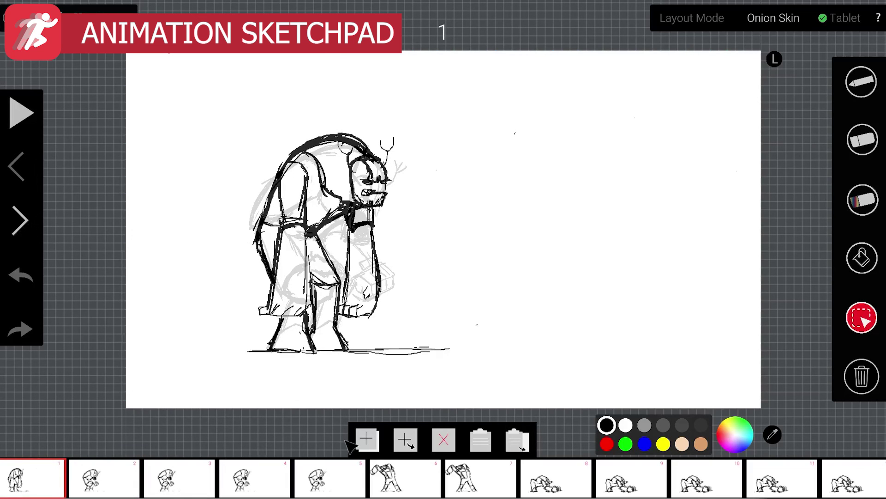
click(368, 441)
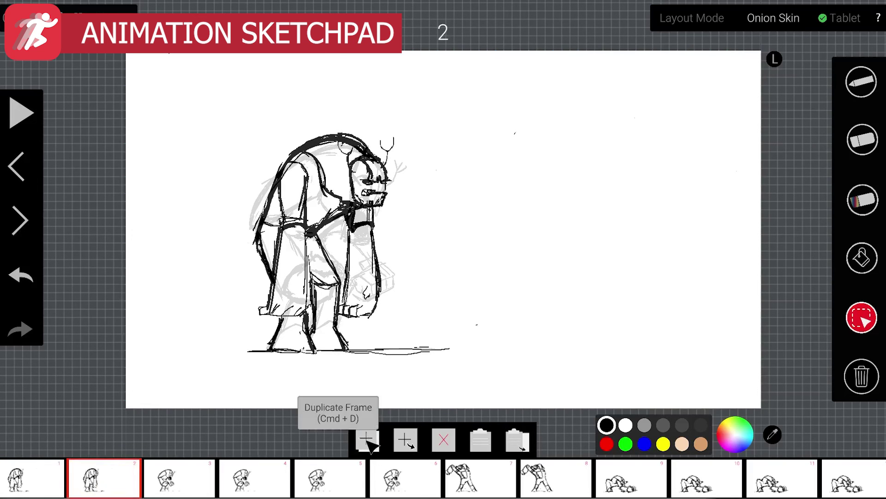
click(369, 442)
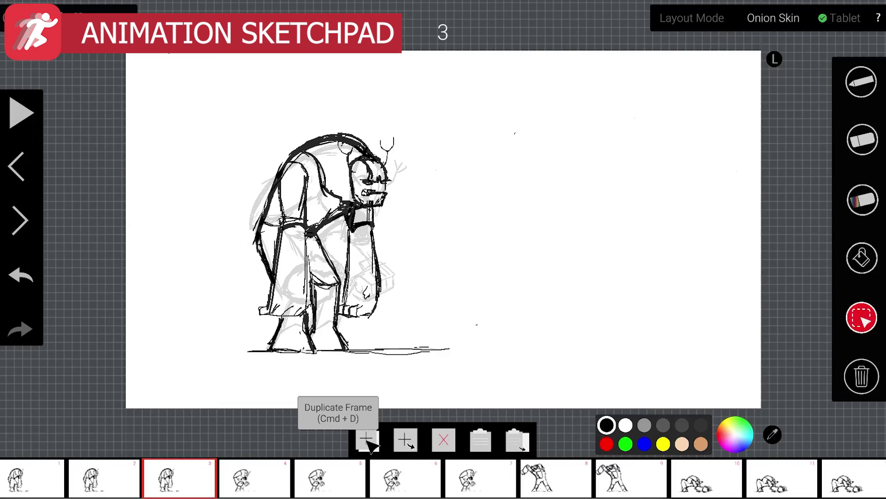
click(368, 441)
- Play back the animation and review the wind-up and smash poses in frames 9 to 11
click(22, 115)
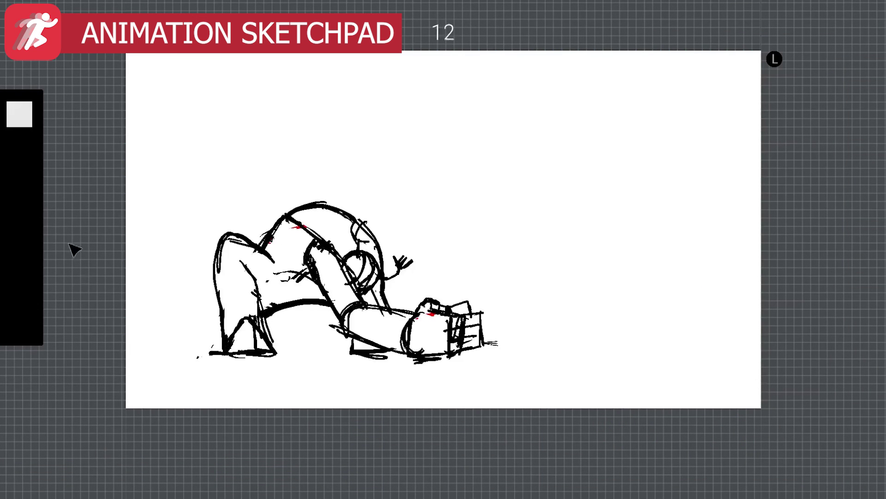
click(20, 114)
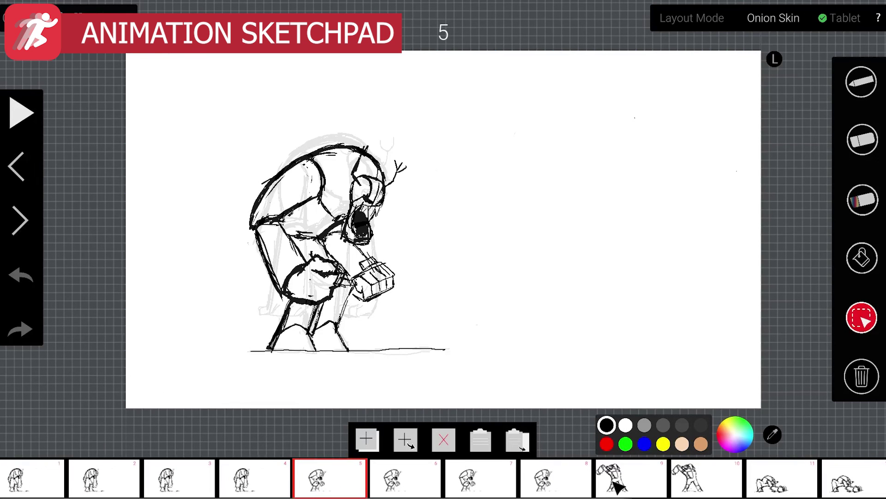
click(614, 481)
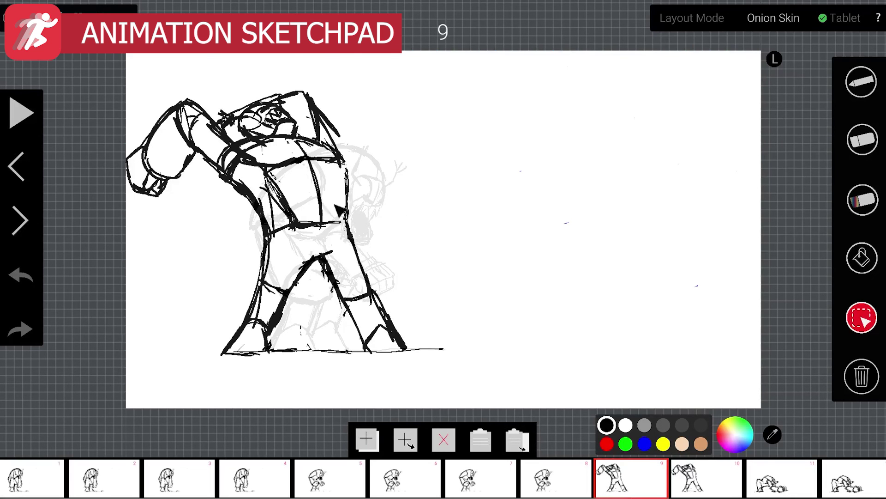
click(706, 489)
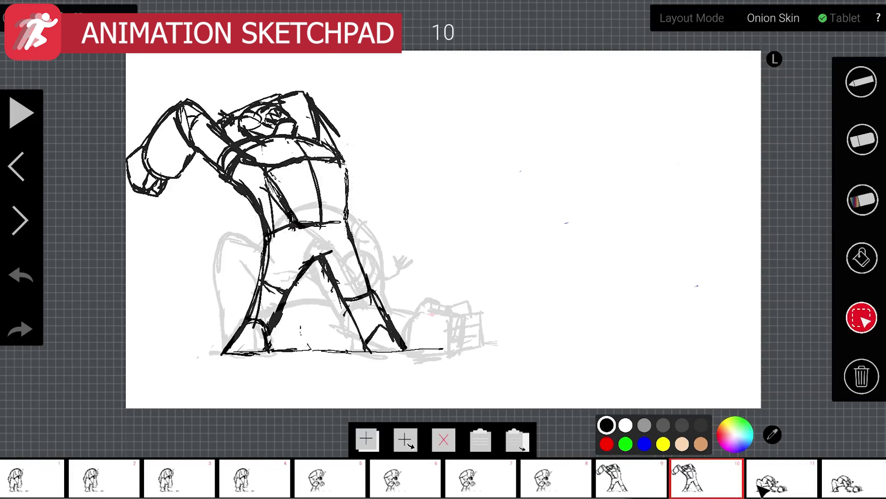
click(763, 486)
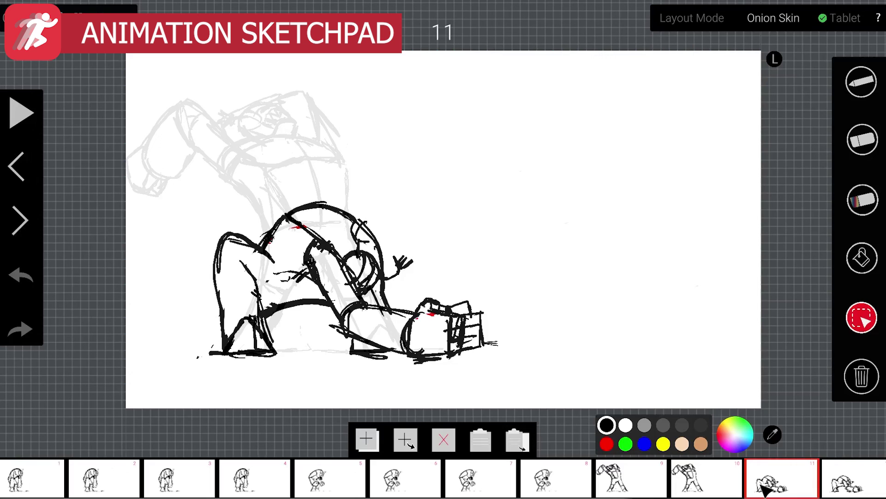
- Leave the animation for the project gallery and open the saved creature project next to the autosave
key(Tab)
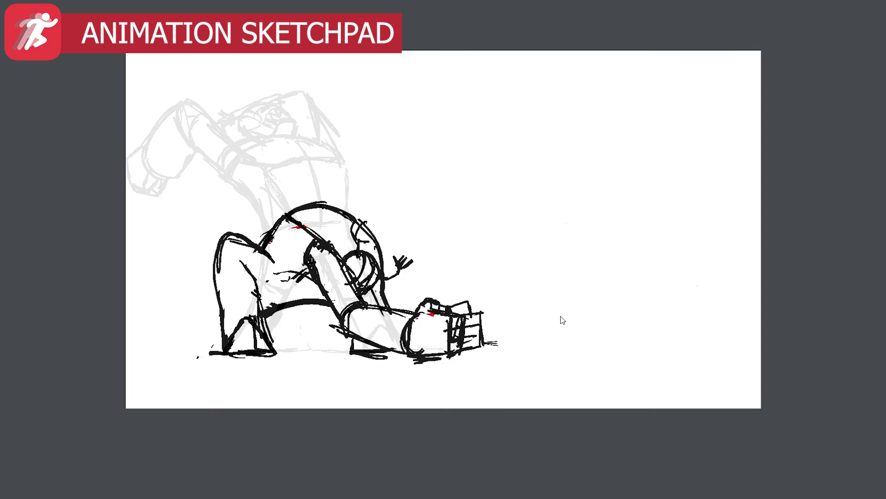
key(Escape)
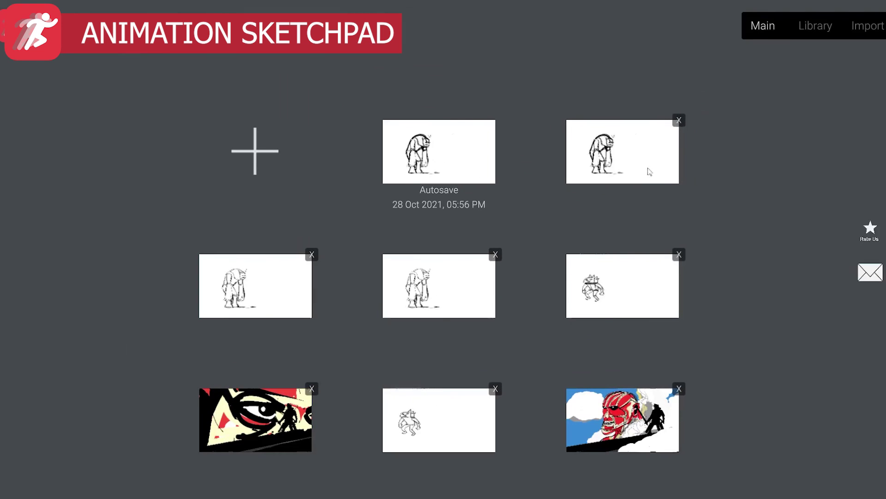
click(647, 167)
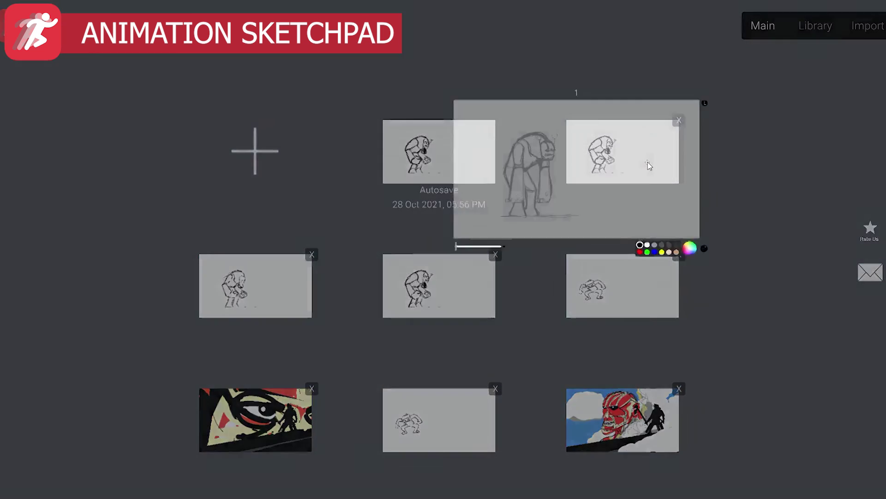